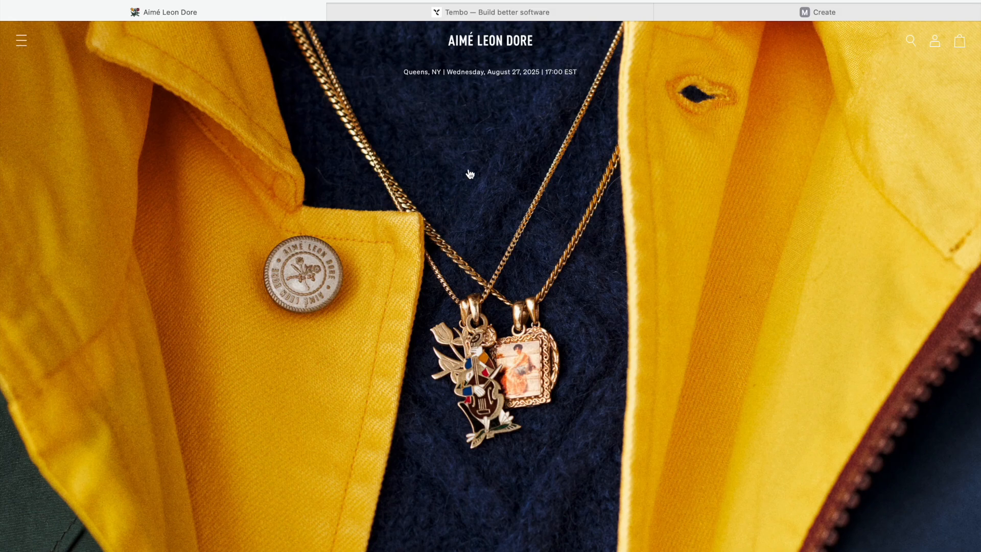
# - Browse the Tembo homepage in its browser tab
pyautogui.click(400, 11)
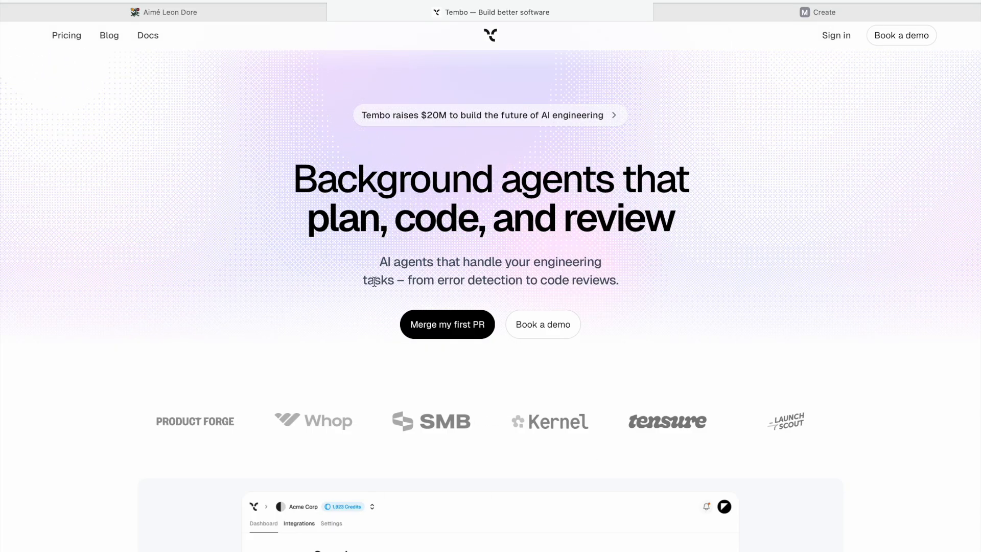
pyautogui.scroll(-15, 860, 367)
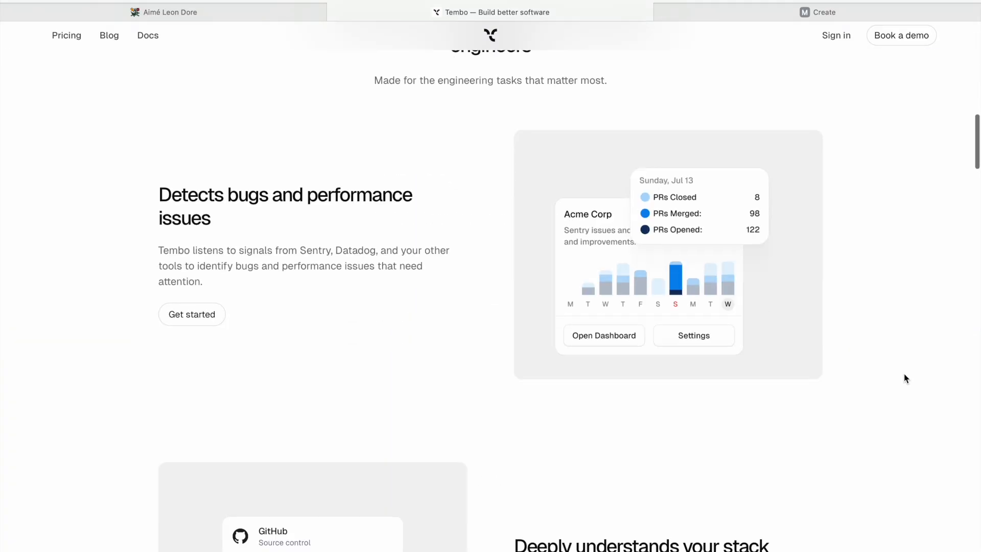
pyautogui.scroll(15, 940, 332)
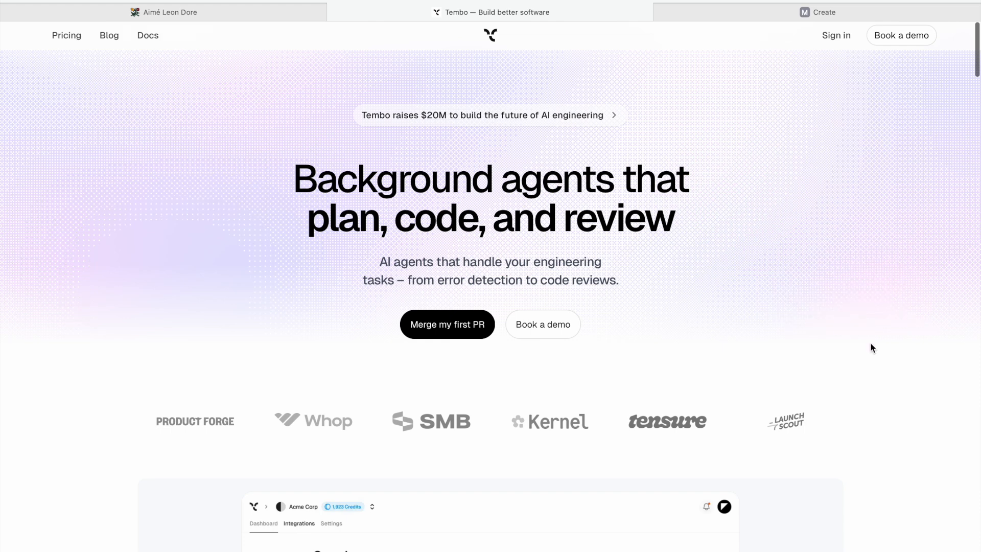
pyautogui.scroll(-10, 873, 348)
pyautogui.scroll(10, 898, 298)
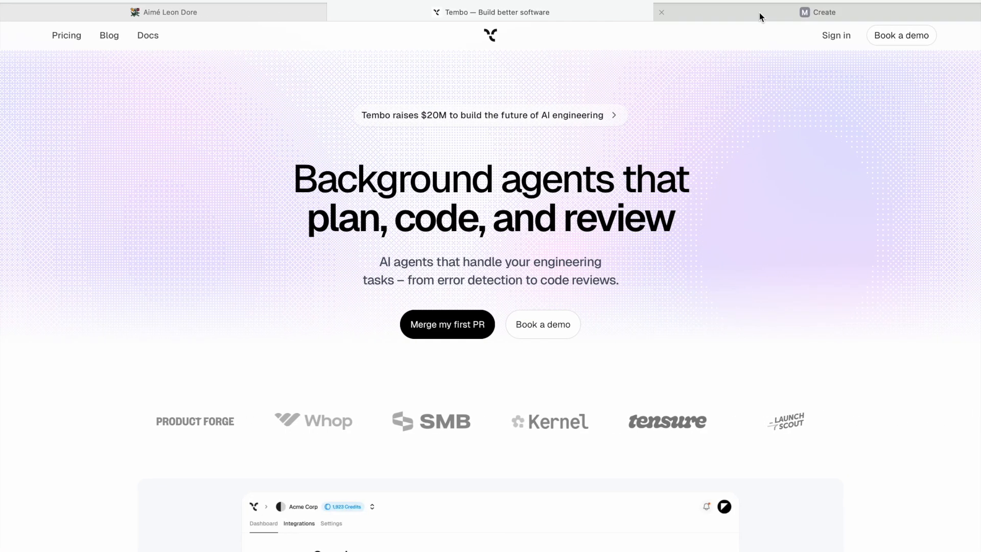
# - Switch to Midjourney and scroll through the earlier Tembo script-logo generations on the Create page
pyautogui.click(760, 12)
pyautogui.scroll(-10, 597, 272)
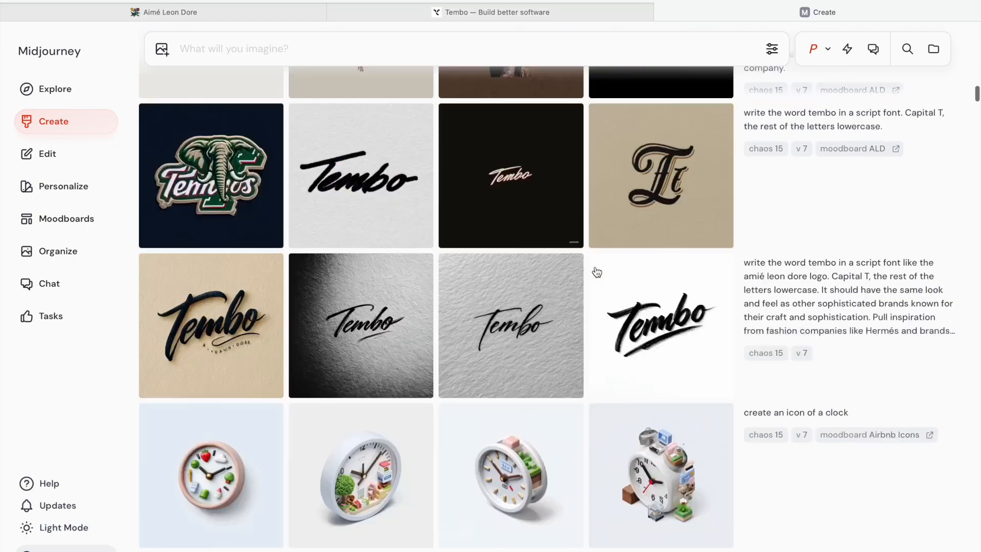
pyautogui.scroll(3, 596, 272)
pyautogui.scroll(-3, 597, 271)
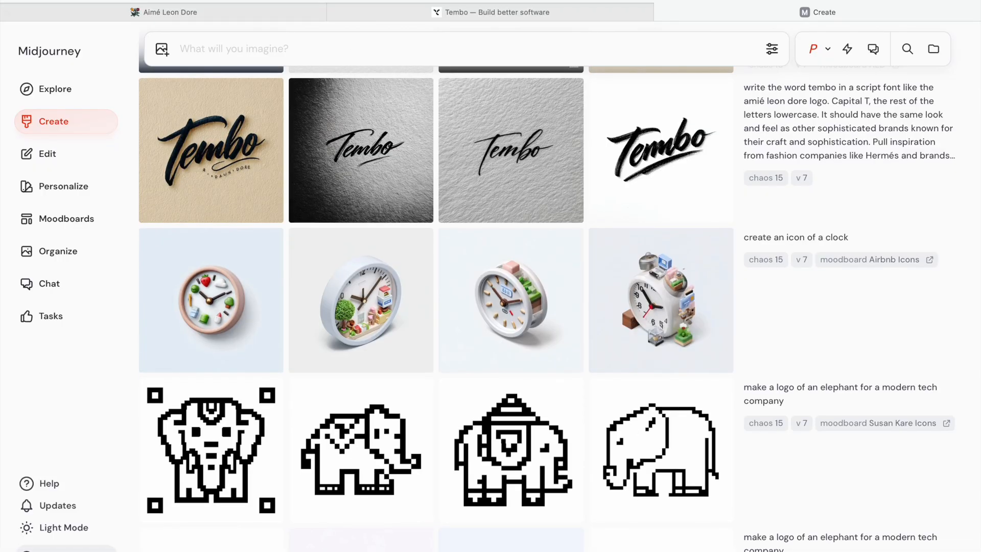
# - Reuse the earlier Aimé Leon Dore–style Tembo script prompt text in the prompt box
pyautogui.click(199, 12)
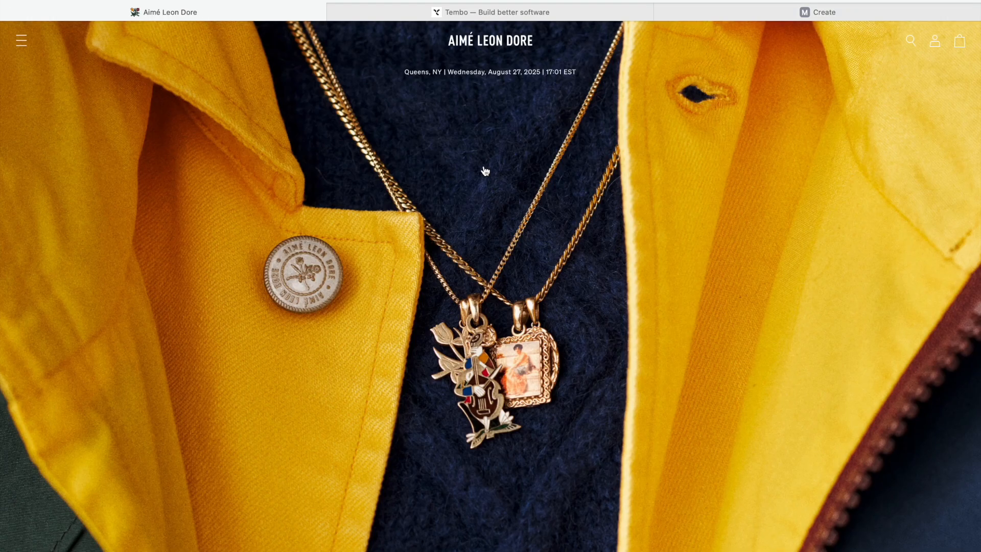
pyautogui.click(731, 7)
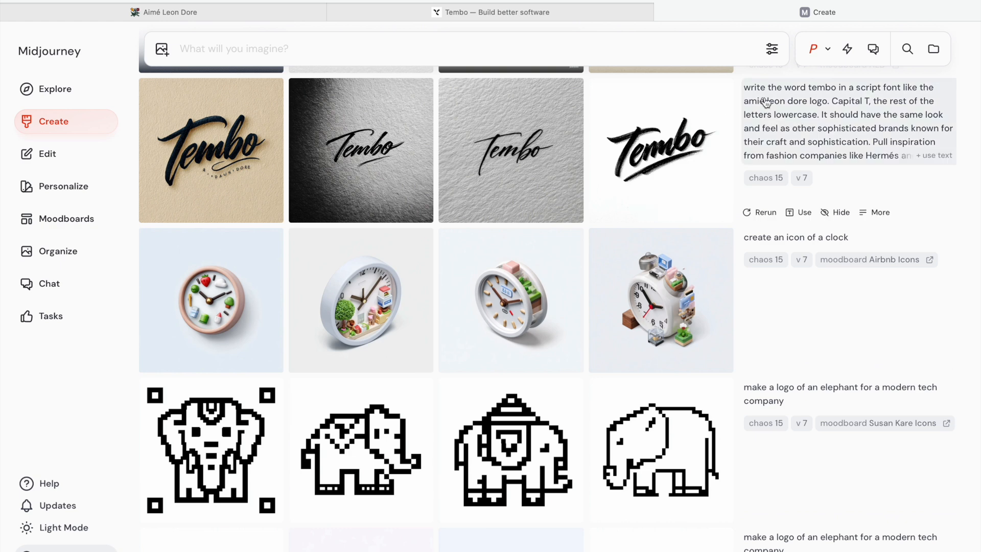
pyautogui.click(860, 121)
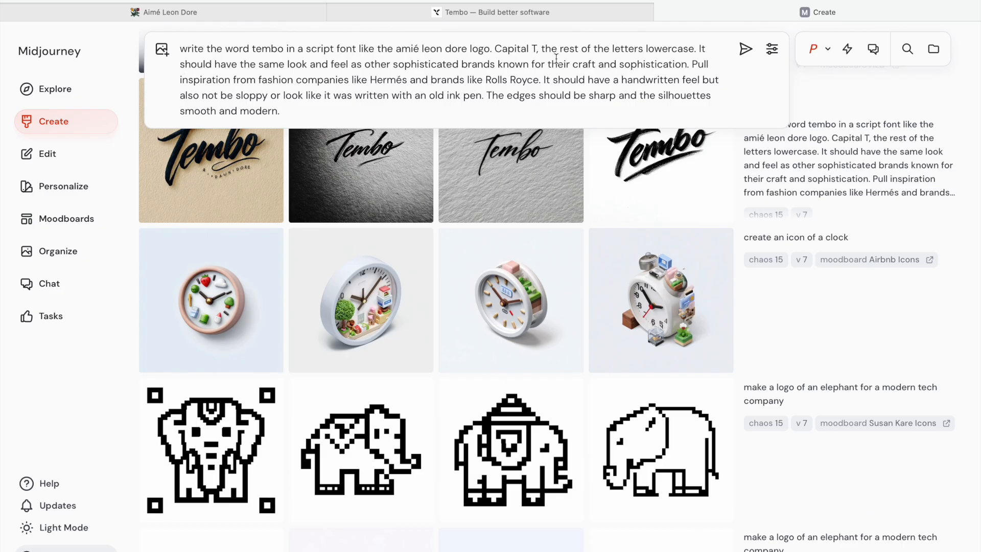
# - Open the Aimé Leon Dore Fall / Winter 2025 Lookbook and browse its photos for style reference
pyautogui.click(206, 12)
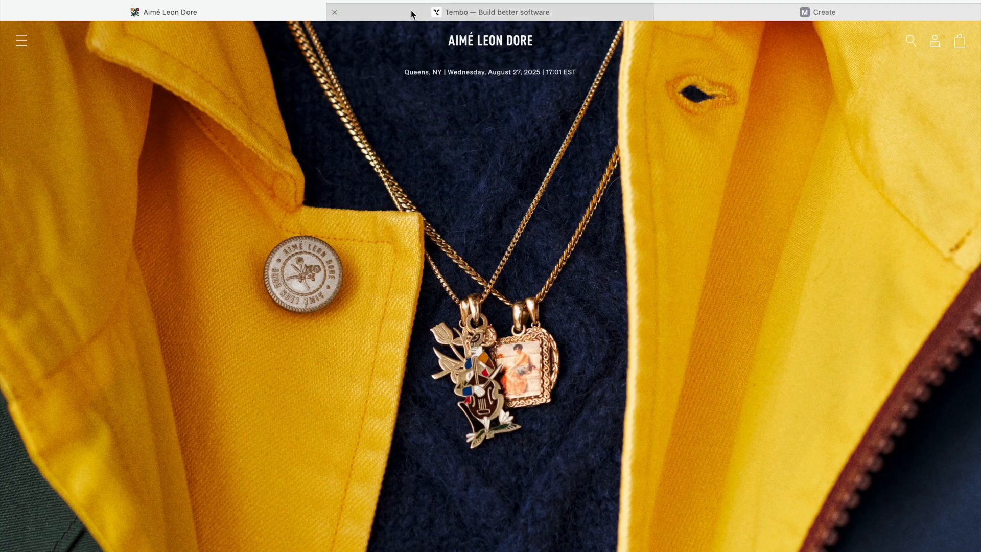
pyautogui.click(21, 47)
pyautogui.click(59, 129)
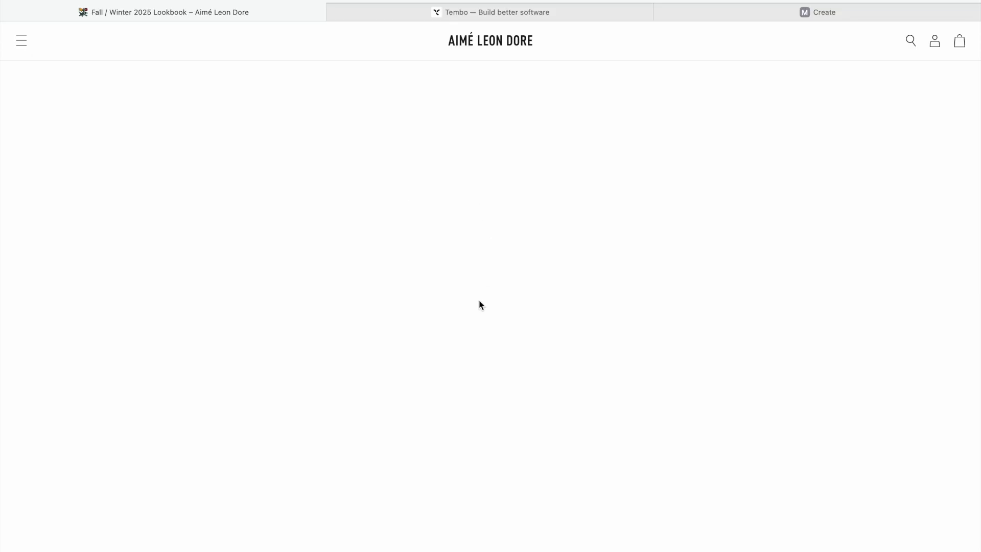
pyautogui.scroll(-15, 479, 307)
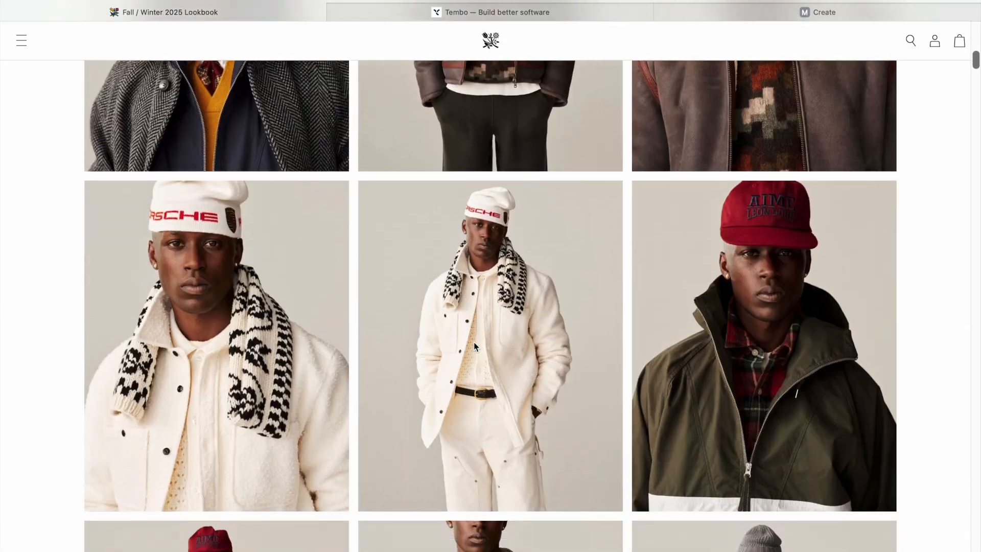
pyautogui.scroll(-20, 473, 341)
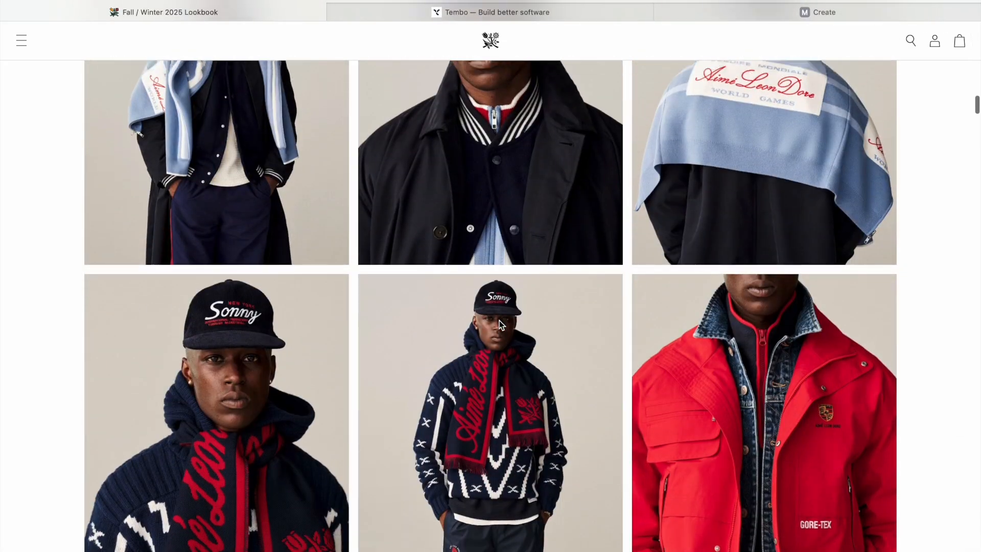
pyautogui.scroll(3, 500, 324)
pyautogui.click(519, 259)
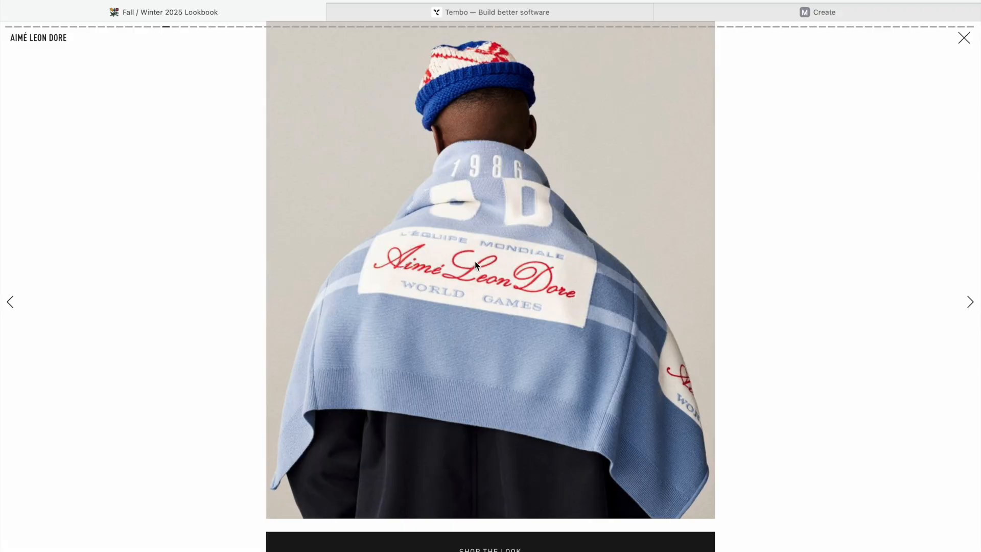
pyautogui.click(964, 37)
pyautogui.scroll(-10, 554, 278)
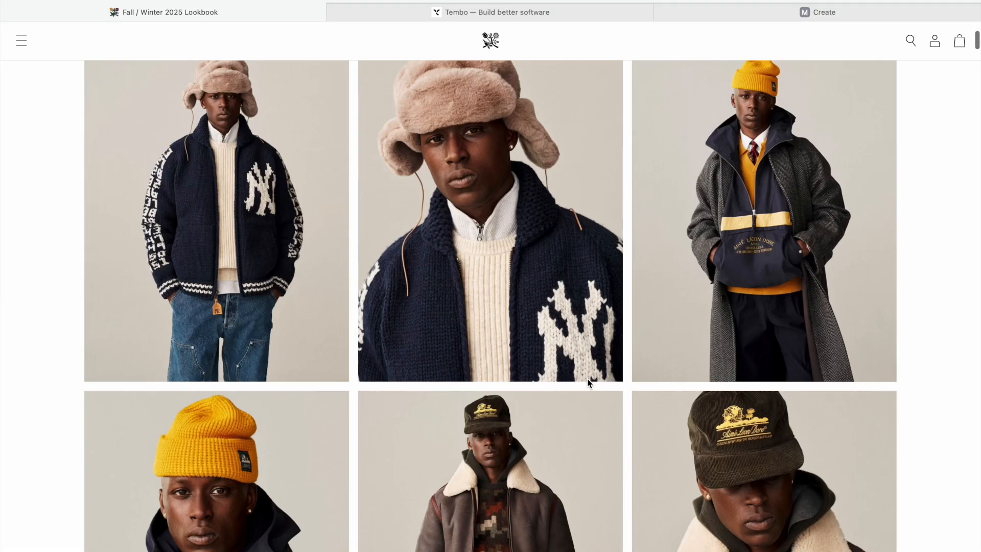
pyautogui.scroll(15, 588, 383)
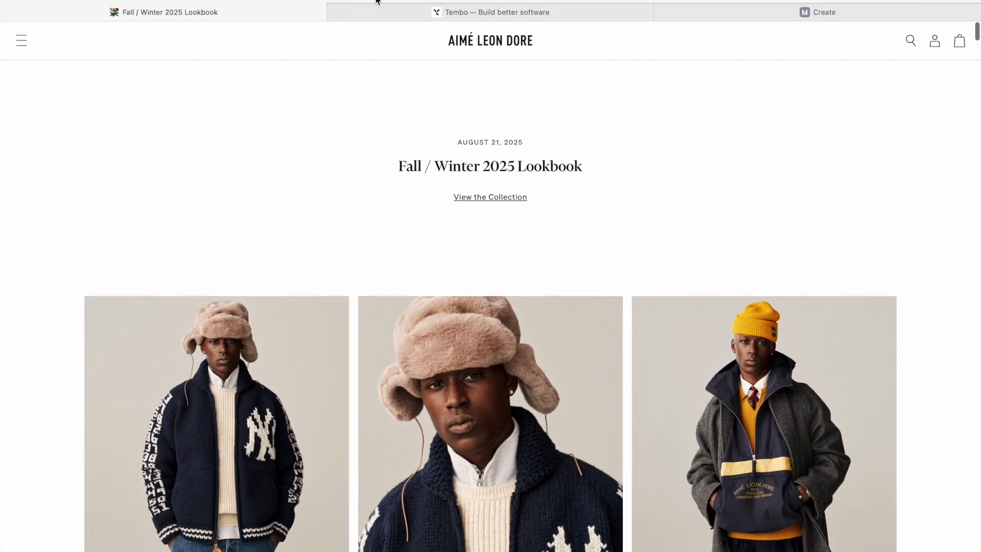
# - Return to Midjourney and clear all text from the prompt box
pyautogui.click(719, 12)
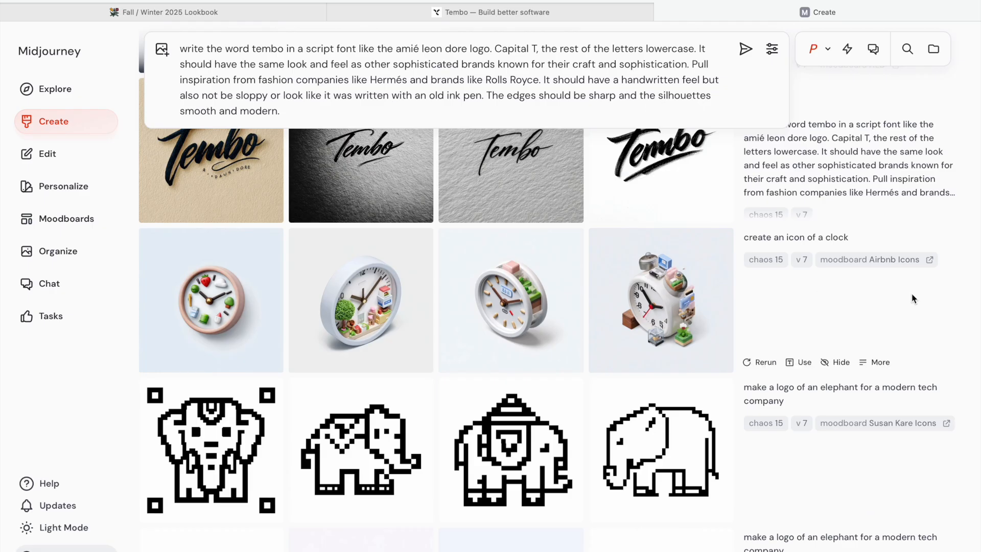
pyautogui.scroll(1, 513, 185)
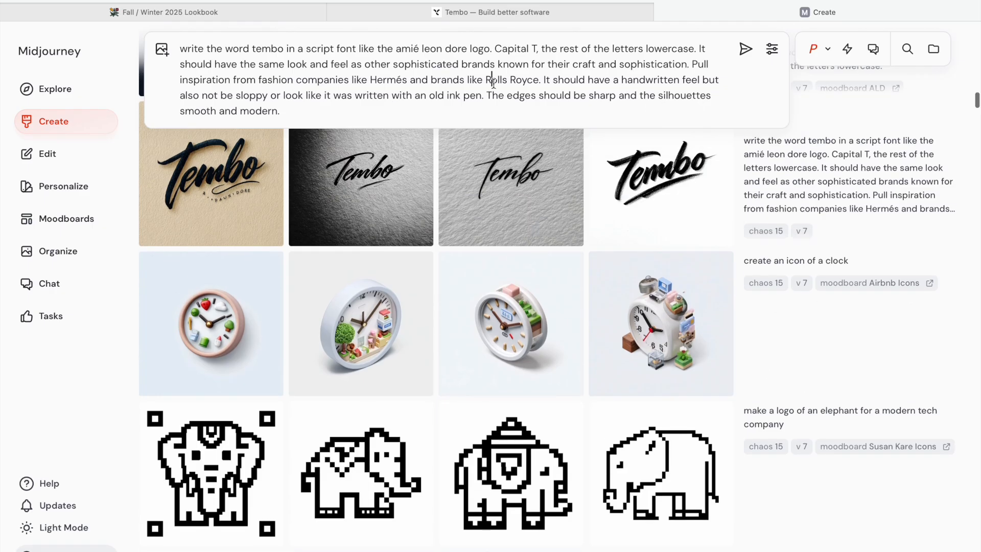
pyautogui.click(491, 80)
pyautogui.press('super+a')
pyautogui.press('BackSpace')
# - Open the textured-paper Tembo script image and flip through the neighbouring generations, then close the viewer
pyautogui.click(536, 183)
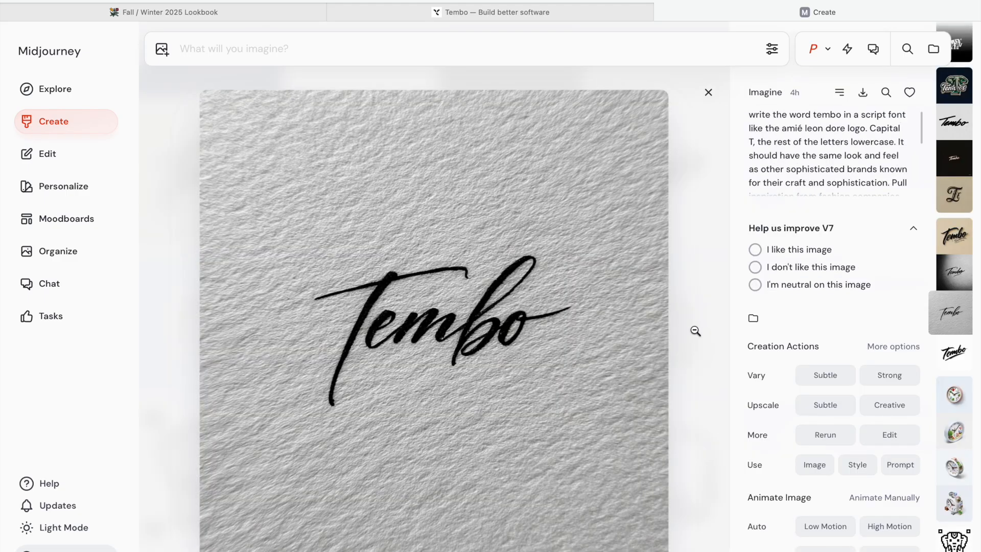
pyautogui.press('Left')
pyautogui.press('Left')
pyautogui.press('Left')
pyautogui.press('Left')
pyautogui.press('Right')
pyautogui.press('Right')
pyautogui.press('Left')
pyautogui.press('Left')
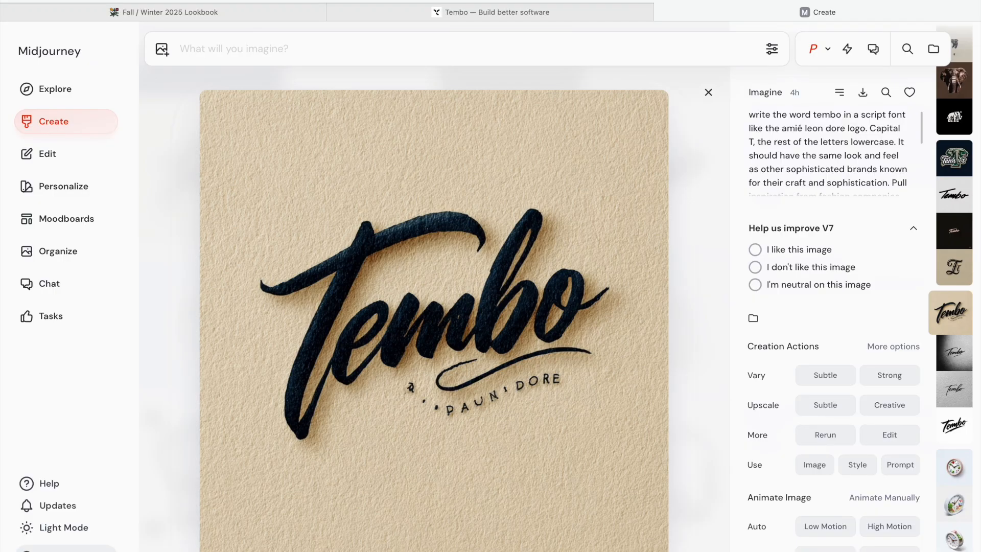
pyautogui.press('Right')
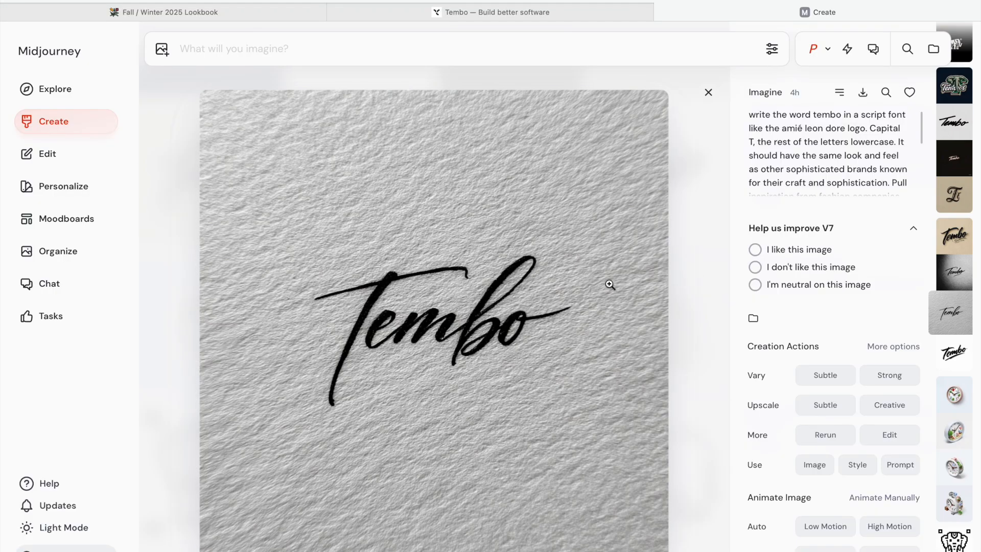
pyautogui.click(708, 92)
# - Open the ALD moodboard and scroll through its reference images
pyautogui.click(55, 223)
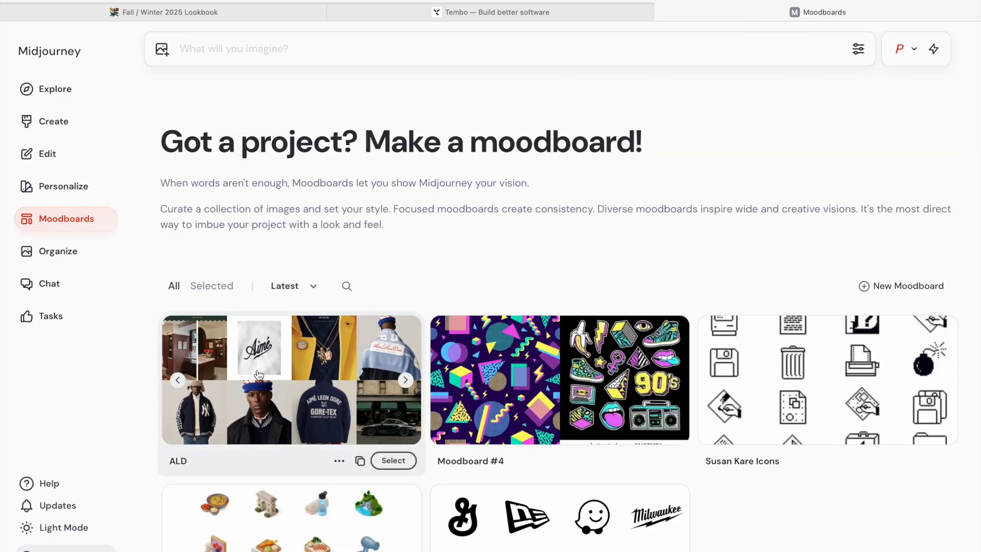
pyautogui.click(370, 357)
pyautogui.scroll(-10, 553, 366)
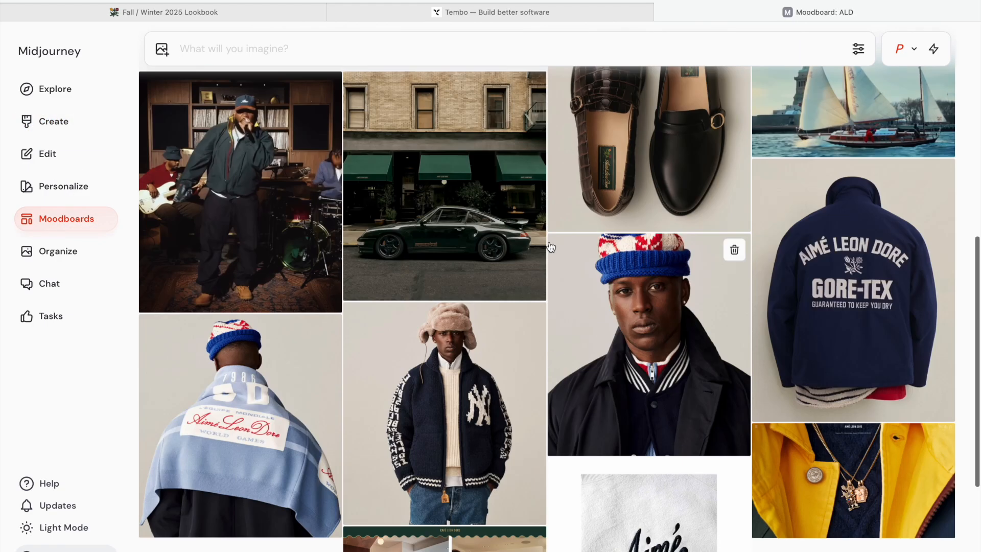
pyautogui.scroll(-4, 541, 271)
pyautogui.scroll(10, 547, 191)
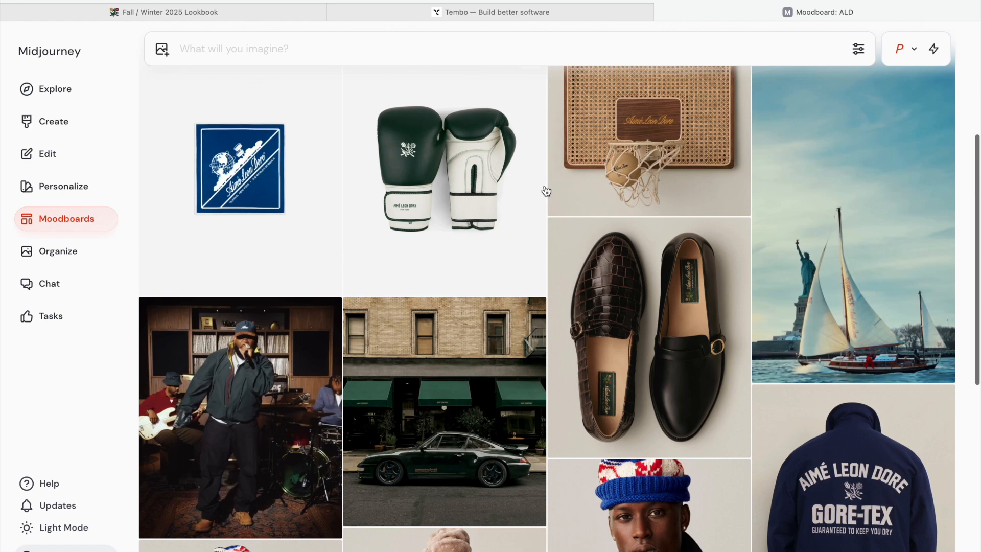
pyautogui.scroll(3, 547, 189)
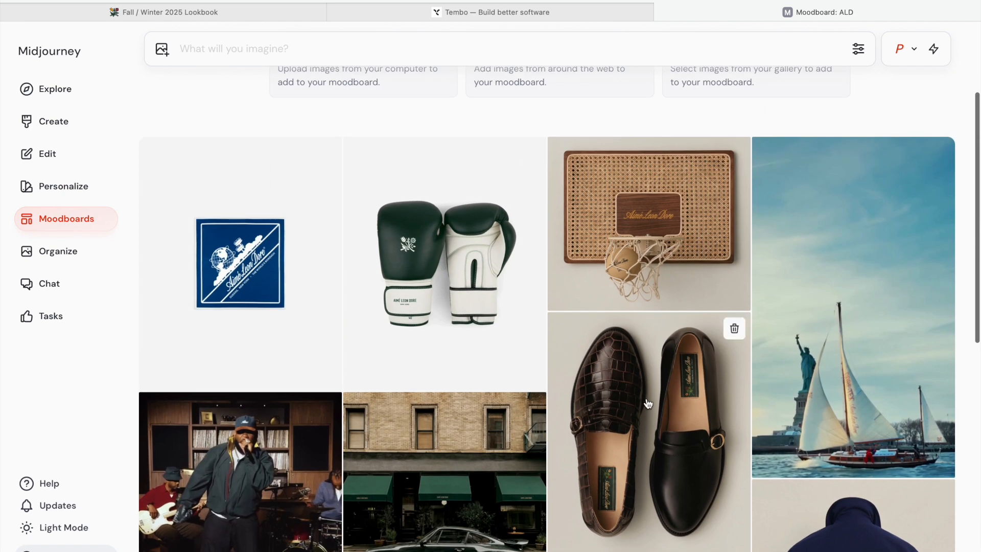
pyautogui.scroll(-3, 616, 378)
pyautogui.scroll(3, 616, 348)
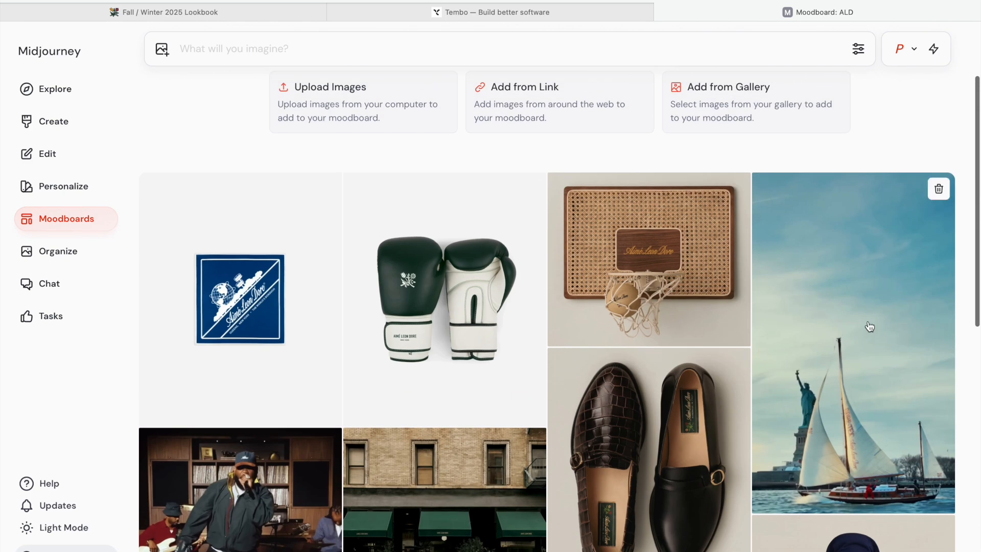
pyautogui.scroll(-2, 547, 273)
pyautogui.scroll(-10, 550, 269)
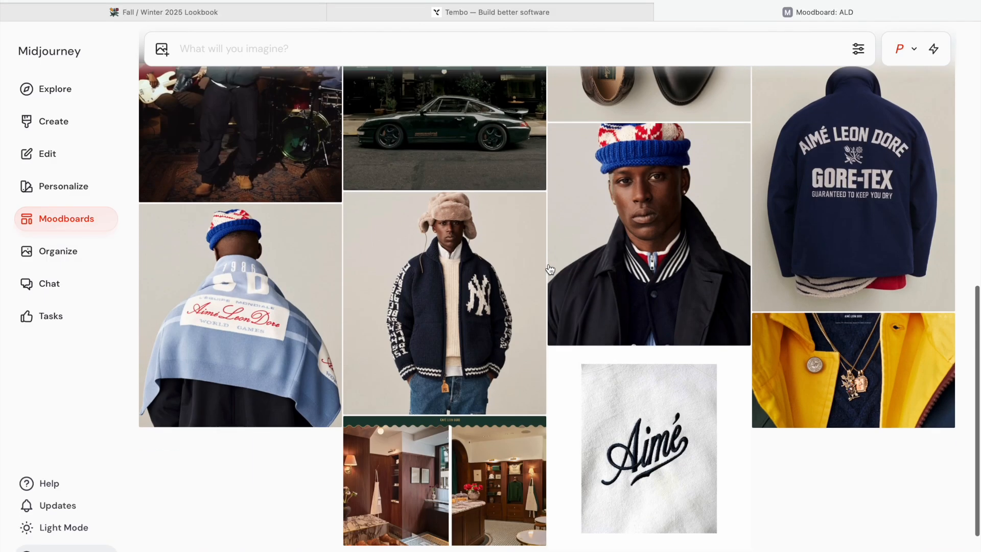
pyautogui.scroll(10, 549, 265)
pyautogui.scroll(-10, 632, 341)
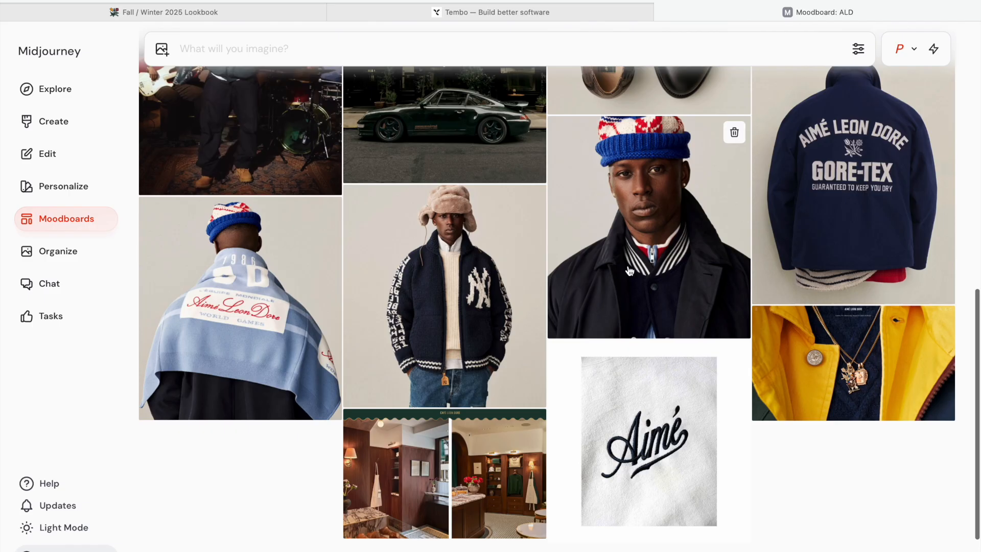
pyautogui.scroll(10, 510, 312)
pyautogui.scroll(-1, 552, 321)
pyautogui.scroll(1, 547, 297)
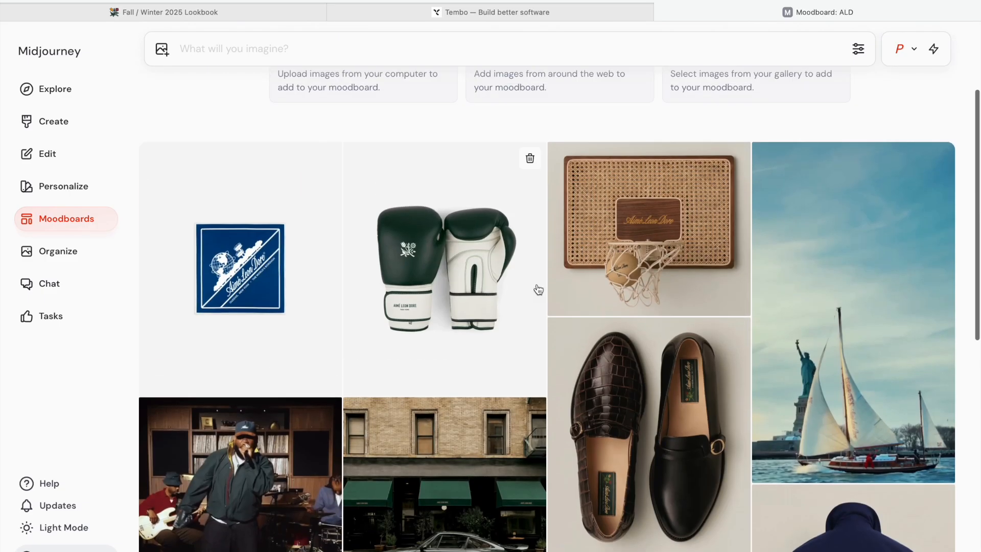
# - Return to Create and view the generations from the simple script-font Tembo prompt one by one
pyautogui.click(51, 121)
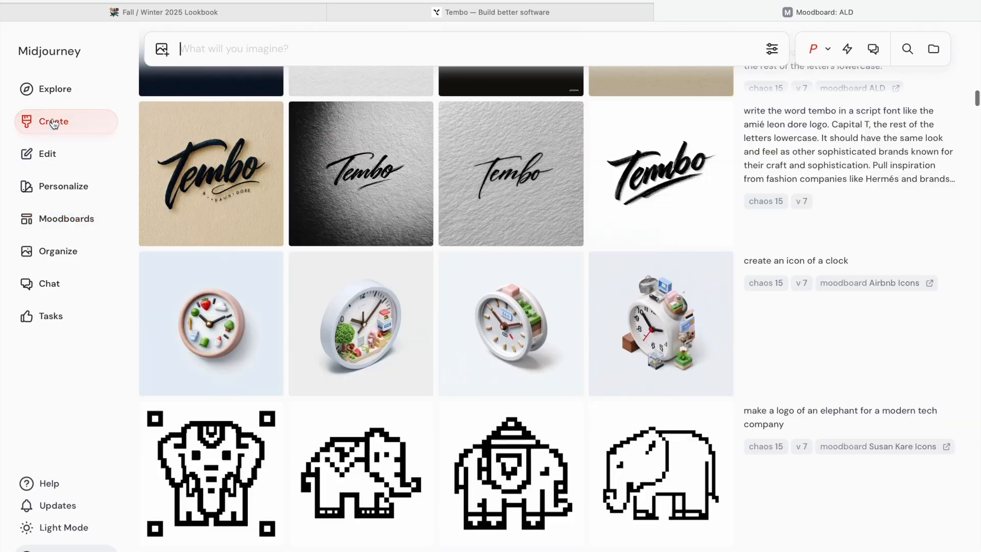
pyautogui.scroll(5, 495, 337)
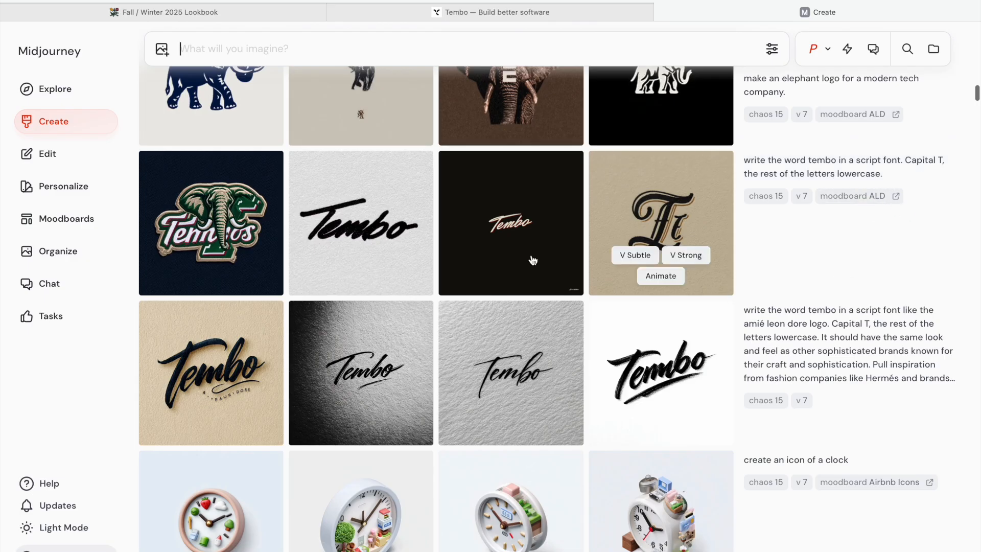
pyautogui.scroll(-1, 404, 383)
pyautogui.scroll(1, 403, 382)
pyautogui.scroll(-1, 403, 382)
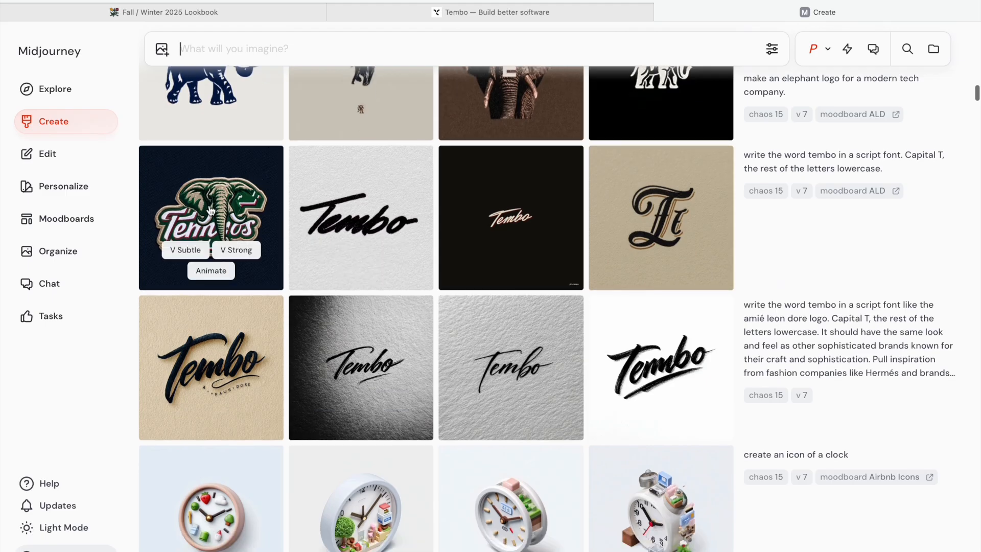
pyautogui.click(343, 192)
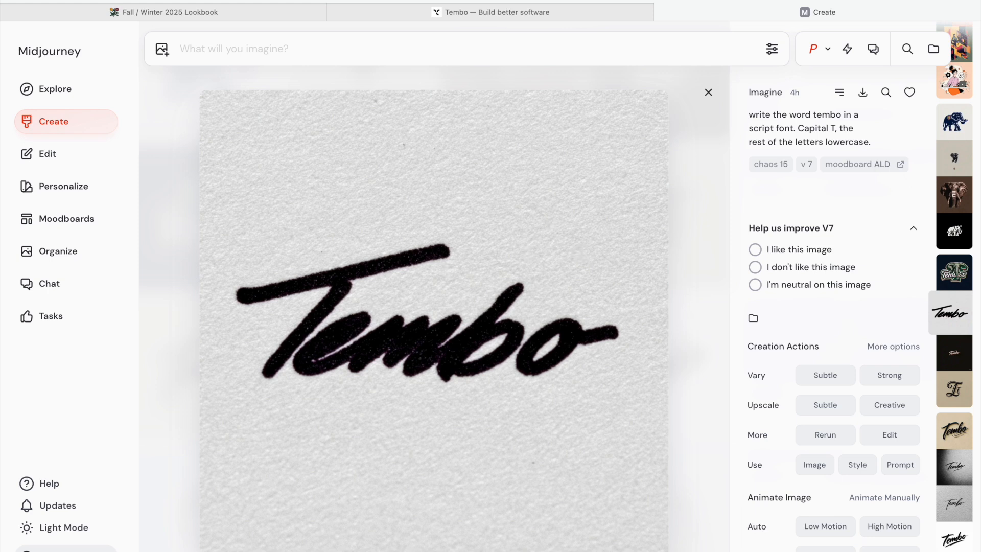
pyautogui.press('Down')
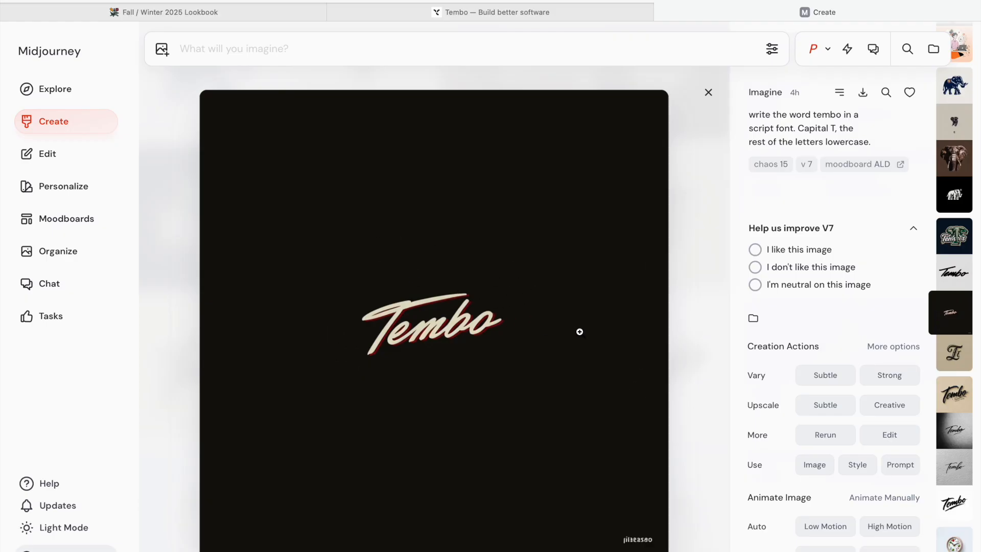
pyautogui.press('Down')
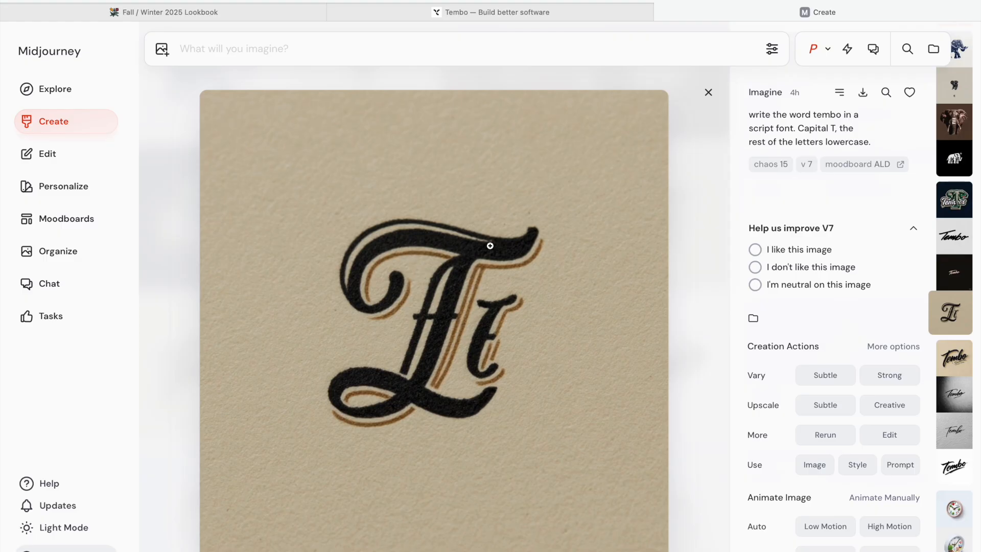
pyautogui.click(708, 92)
pyautogui.scroll(3, 504, 263)
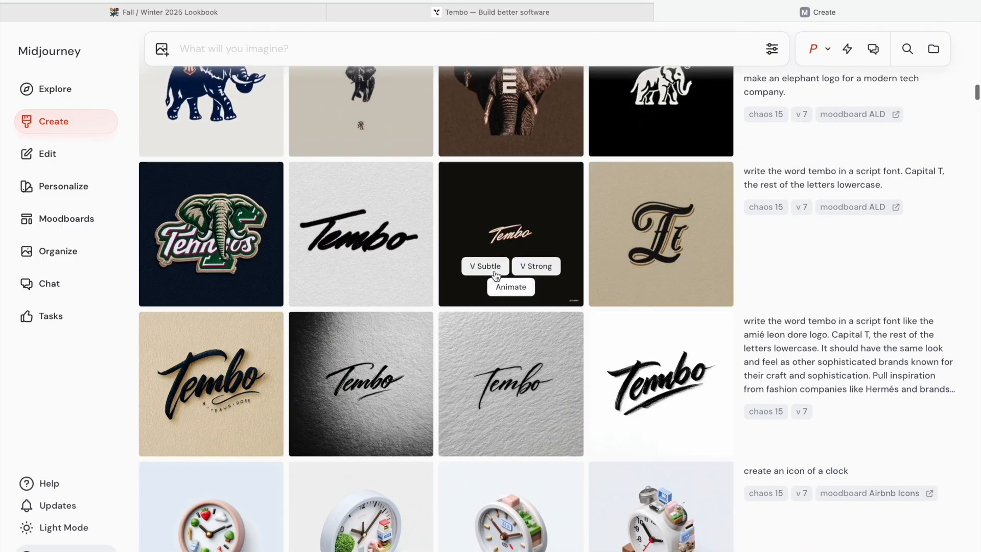
# - Open the small elephant image from the ALD-moodboard elephant logo prompt, then close the viewer
pyautogui.scroll(2, 437, 280)
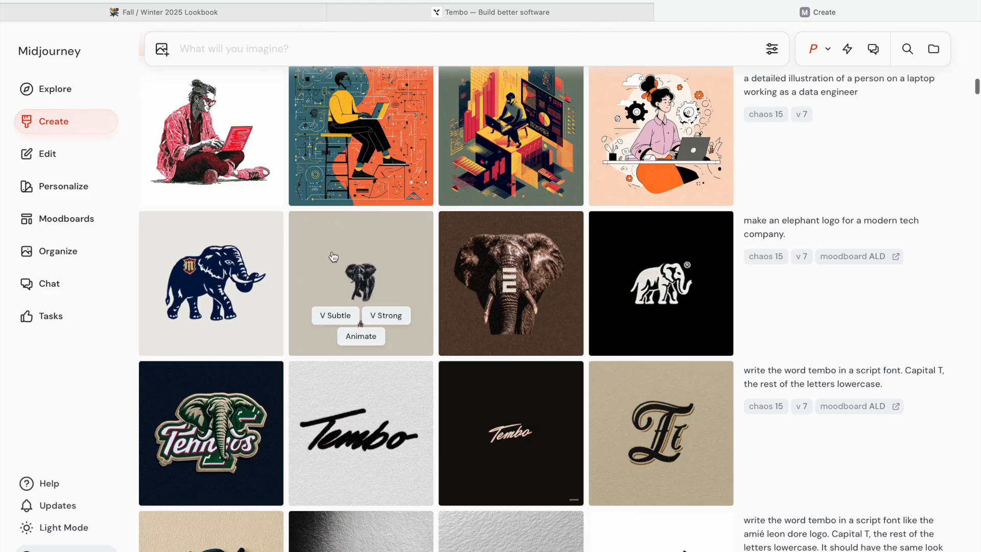
pyautogui.click(345, 278)
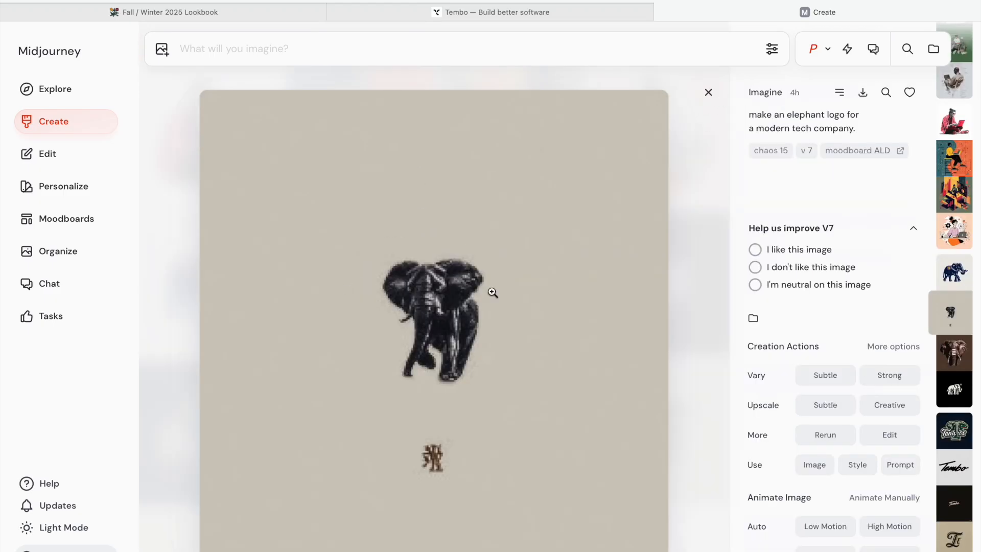
pyautogui.click(708, 92)
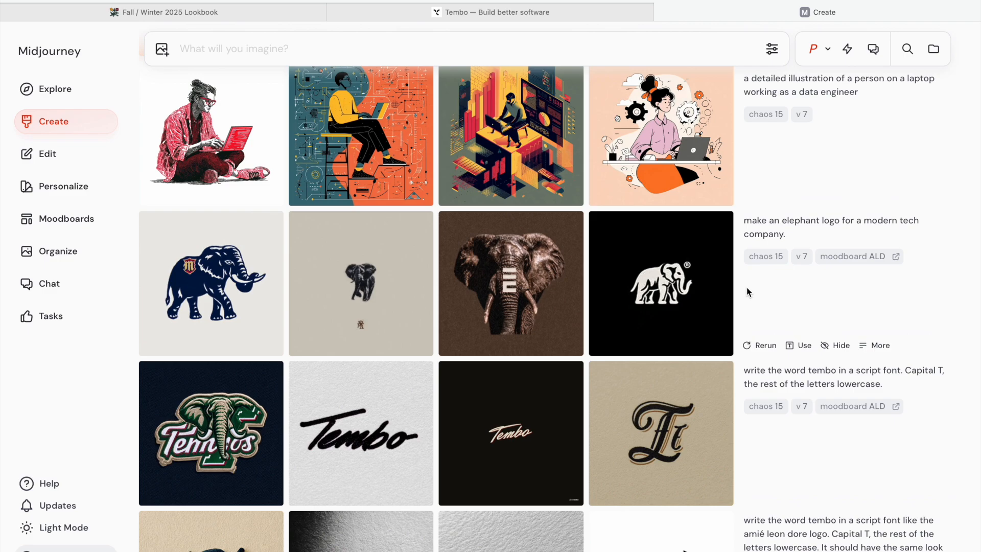
# - Scroll to the elephant logo generations made without a moodboard and open several of them one by one
pyautogui.scroll(-20, 748, 292)
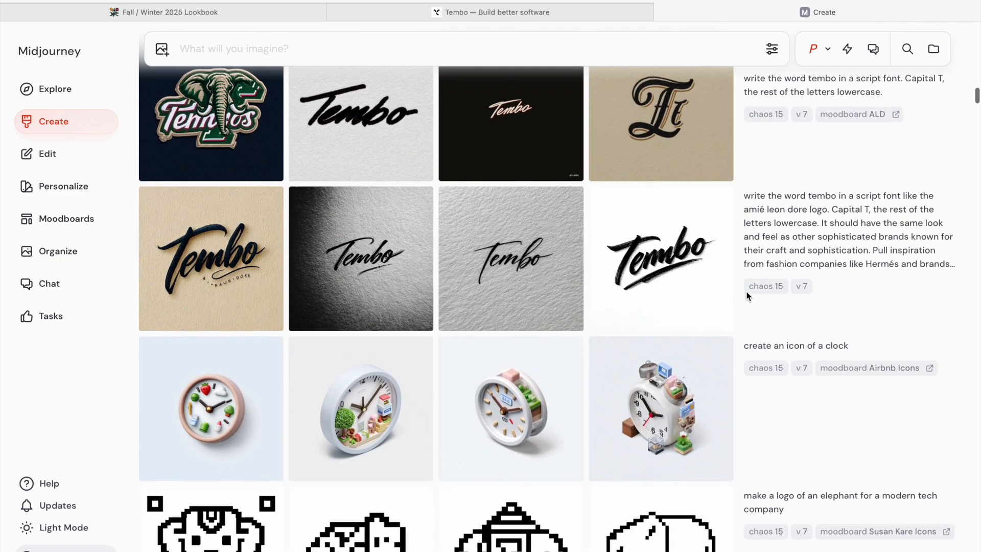
pyautogui.scroll(-1, 749, 297)
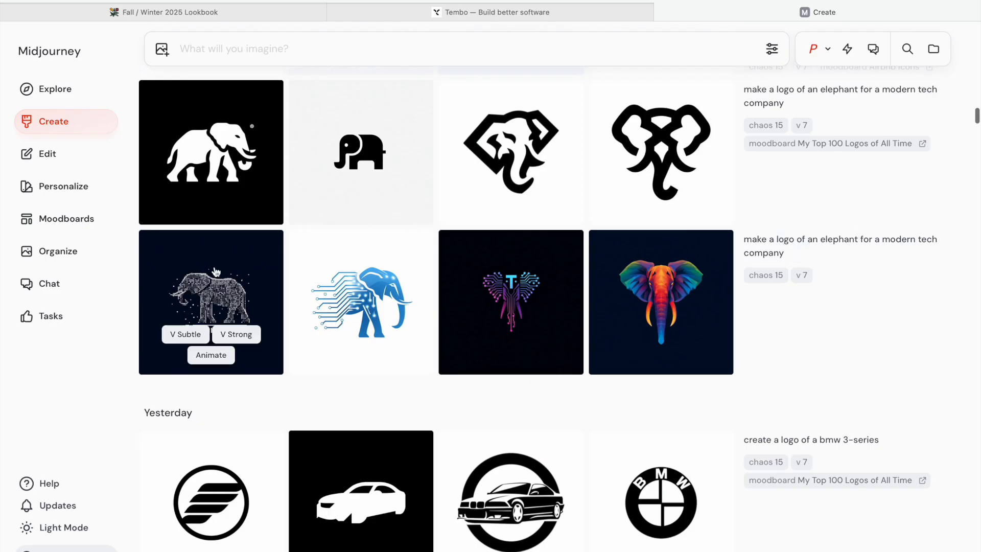
pyautogui.click(203, 277)
pyautogui.press('Down')
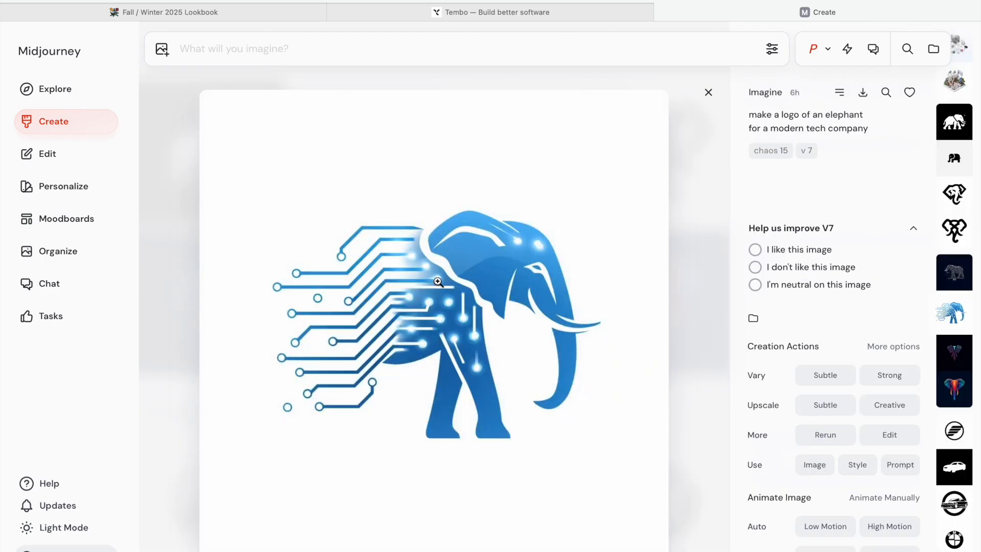
pyautogui.click(708, 92)
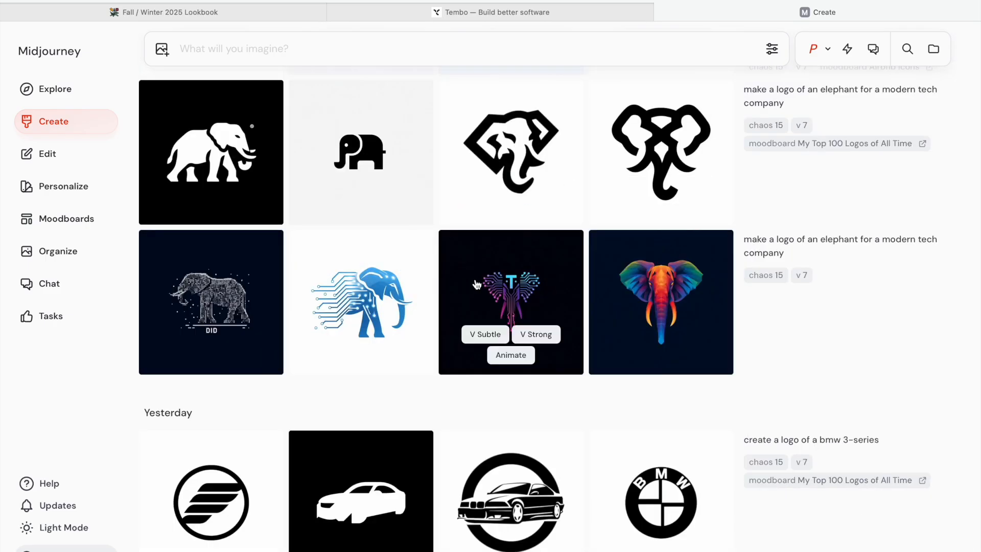
pyautogui.click(685, 286)
pyautogui.click(708, 92)
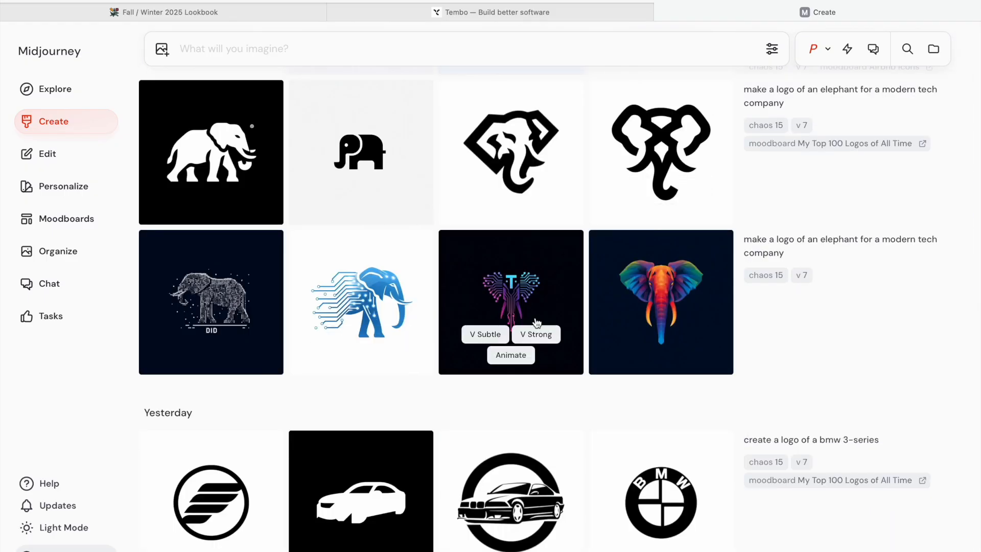
pyautogui.click(512, 289)
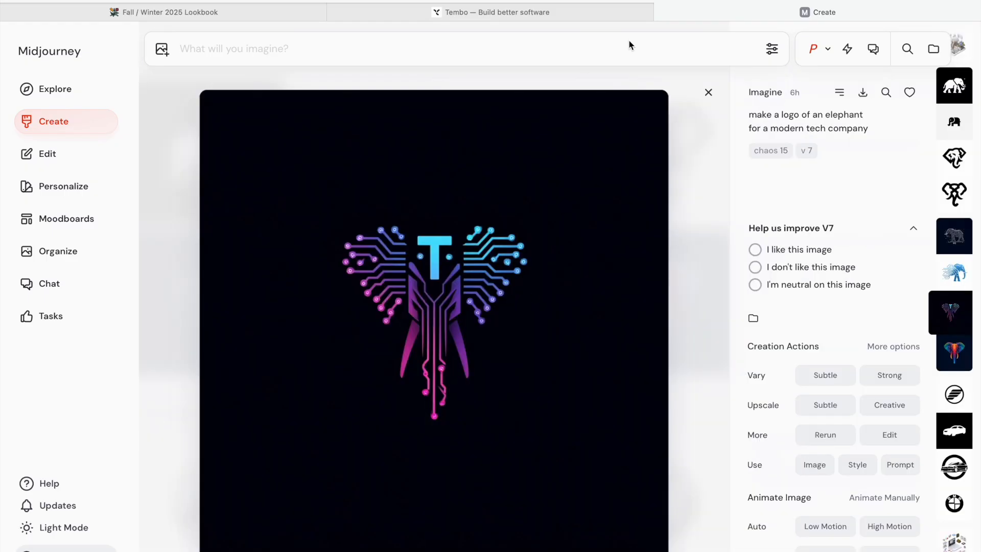
pyautogui.click(707, 92)
# - Open the ALD-moodboard elephant logo generations and flip through them in the viewer, then close it
pyautogui.scroll(10, 580, 328)
pyautogui.scroll(-15, 580, 329)
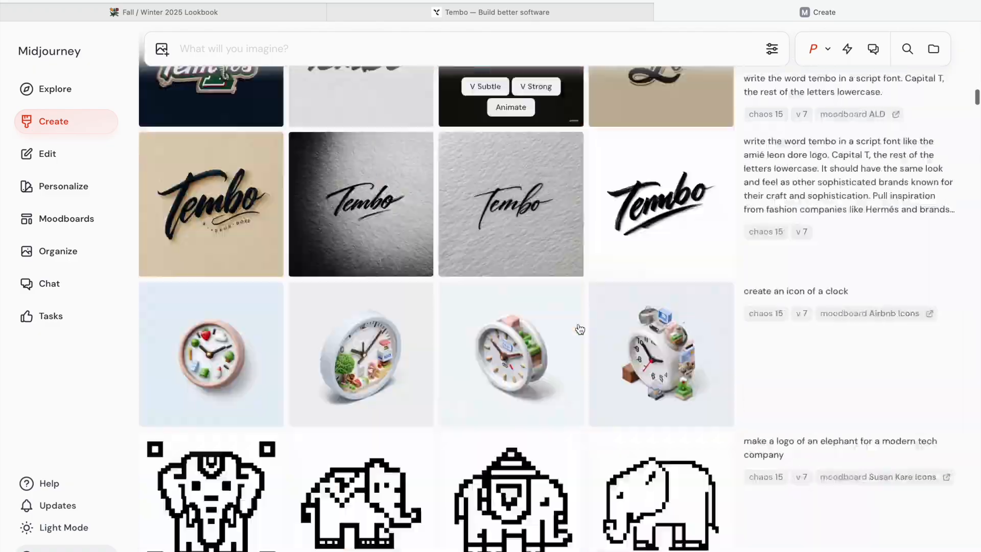
pyautogui.scroll(20, 592, 157)
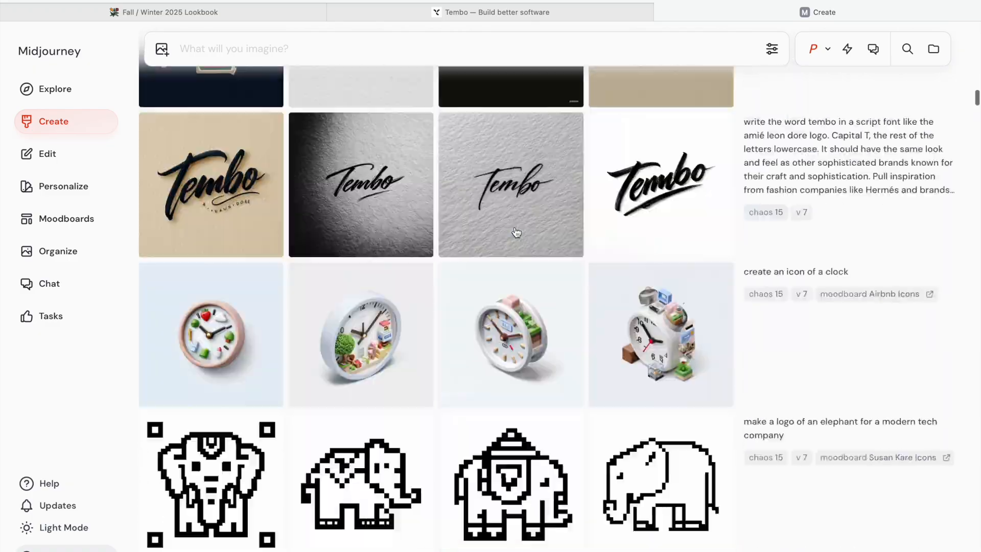
pyautogui.scroll(-5, 516, 233)
pyautogui.scroll(-15, 516, 232)
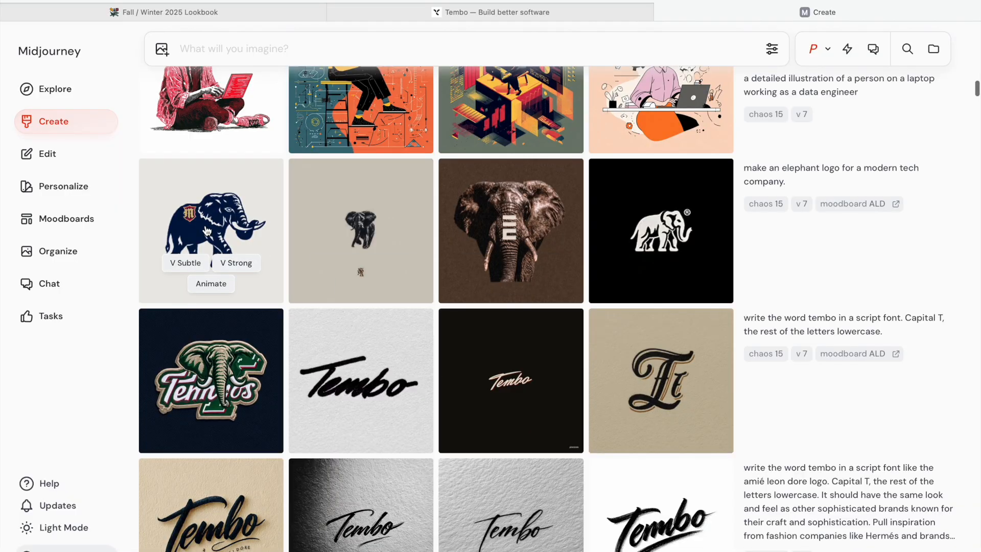
pyautogui.click(207, 232)
pyautogui.press('Right')
pyautogui.press('Right')
pyautogui.press('Right')
pyautogui.press('Right')
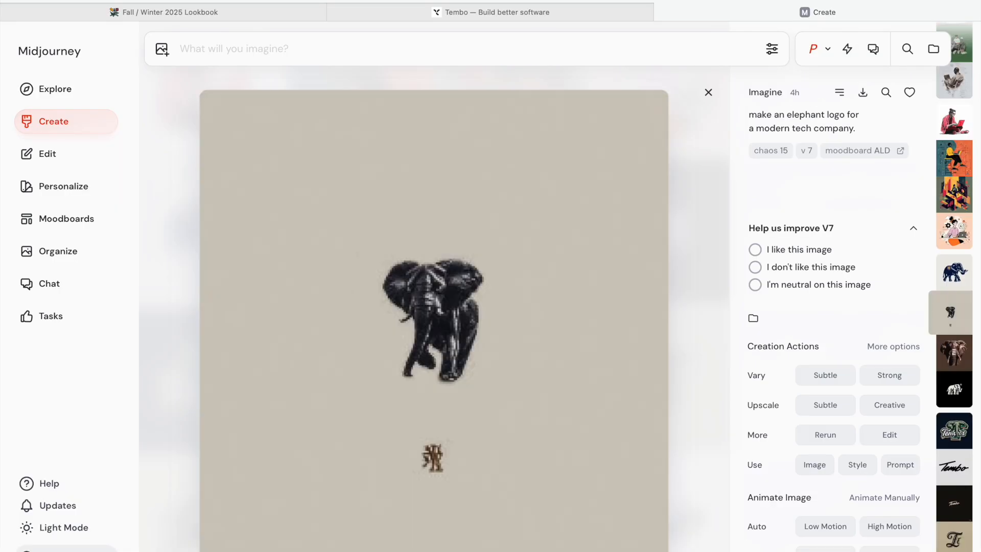
pyautogui.press('Left')
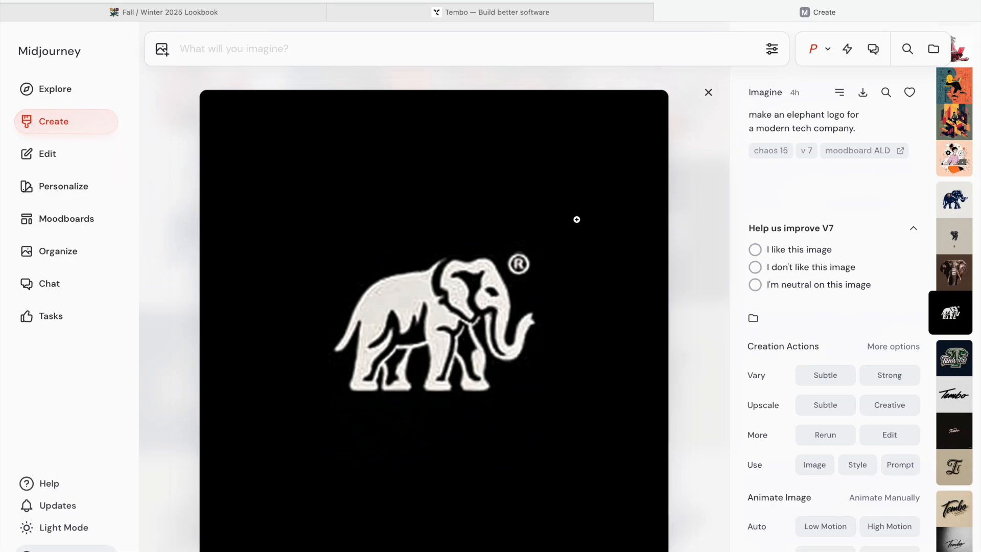
pyautogui.click(708, 92)
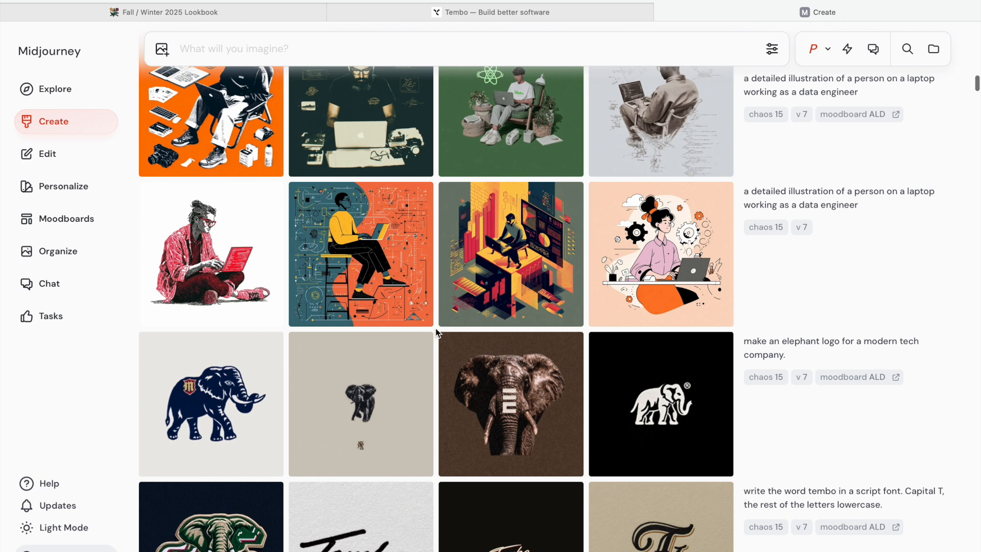
# - Open the data engineer illustrations made without a moodboard and step through each of the four
pyautogui.scroll(-2, 460, 352)
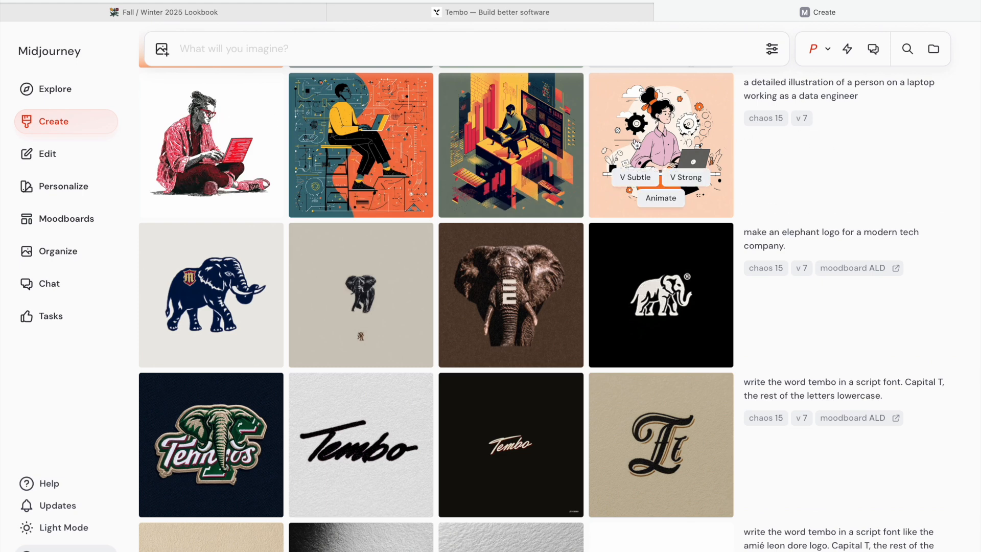
pyautogui.click(241, 150)
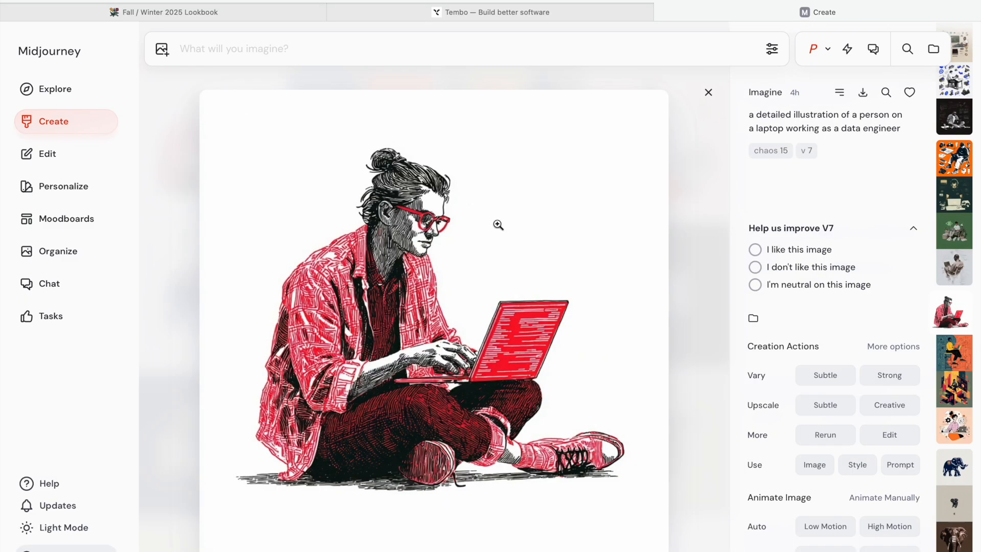
pyautogui.press('Down')
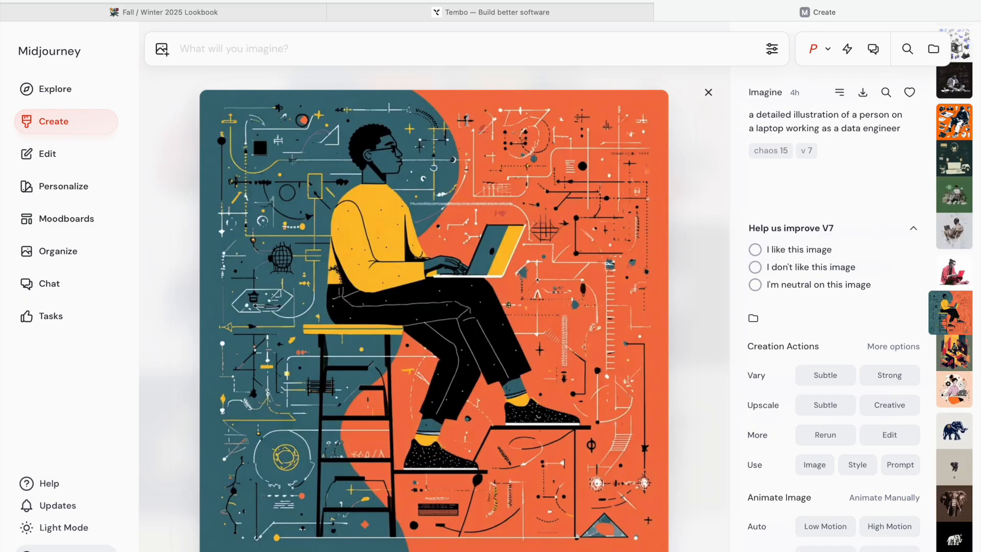
pyautogui.press('Down')
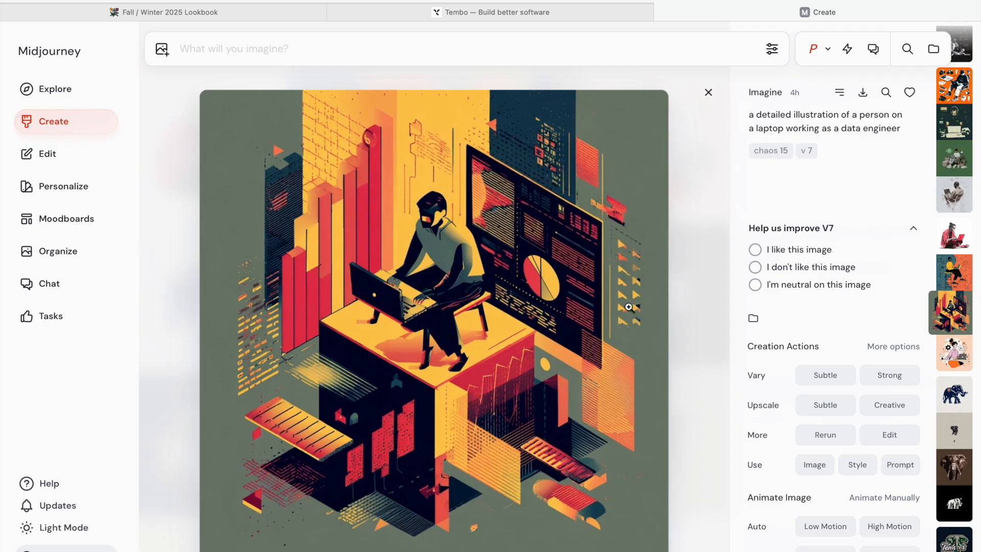
pyautogui.press('Down')
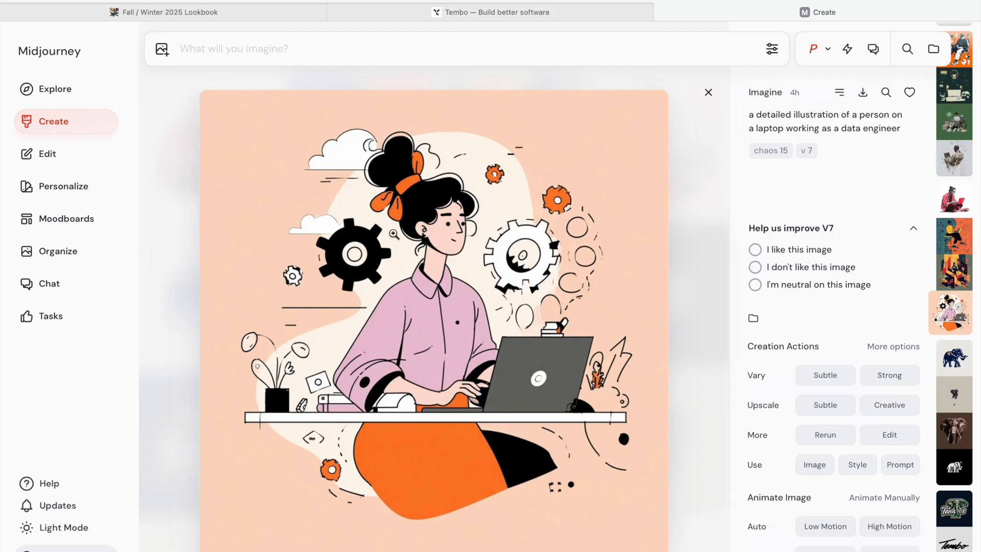
pyautogui.click(709, 93)
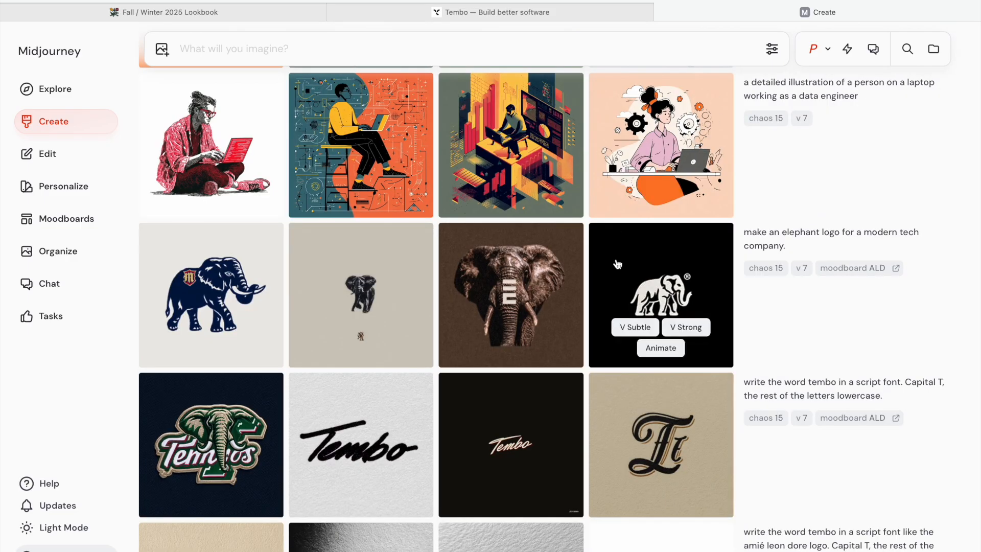
# - Open the ALD-moodboard data engineer illustrations and flip through the set, then close the viewer
pyautogui.scroll(4, 618, 264)
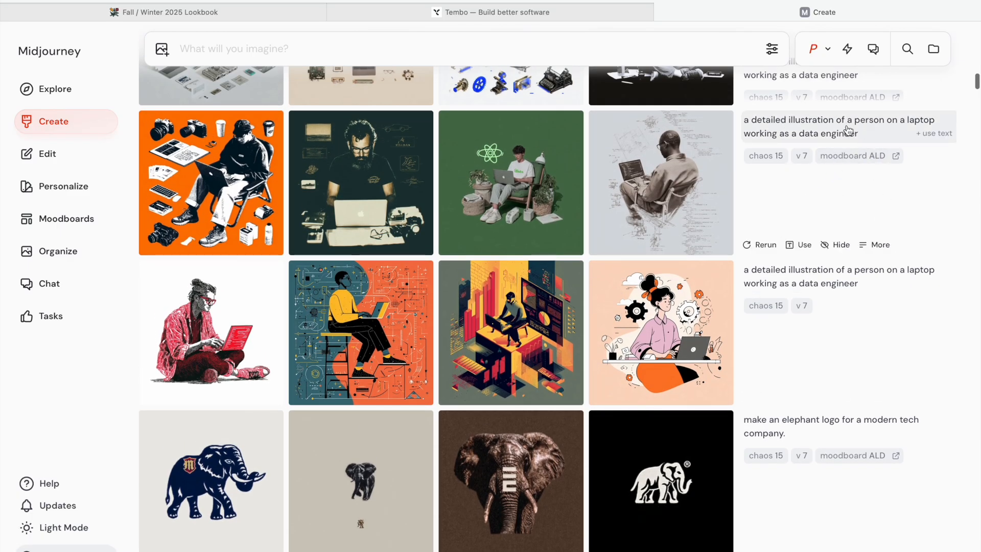
pyautogui.click(209, 171)
pyautogui.press('Right')
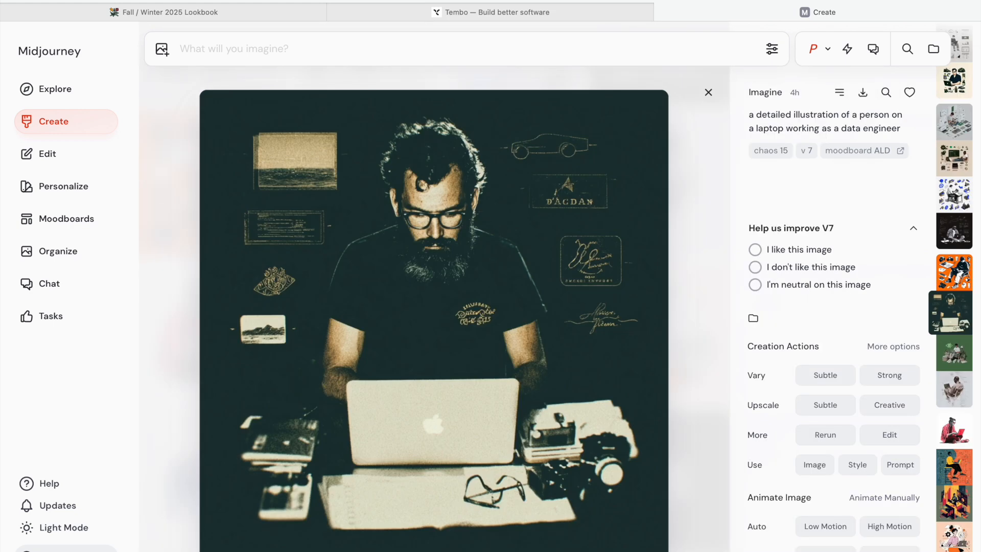
pyautogui.press('Right')
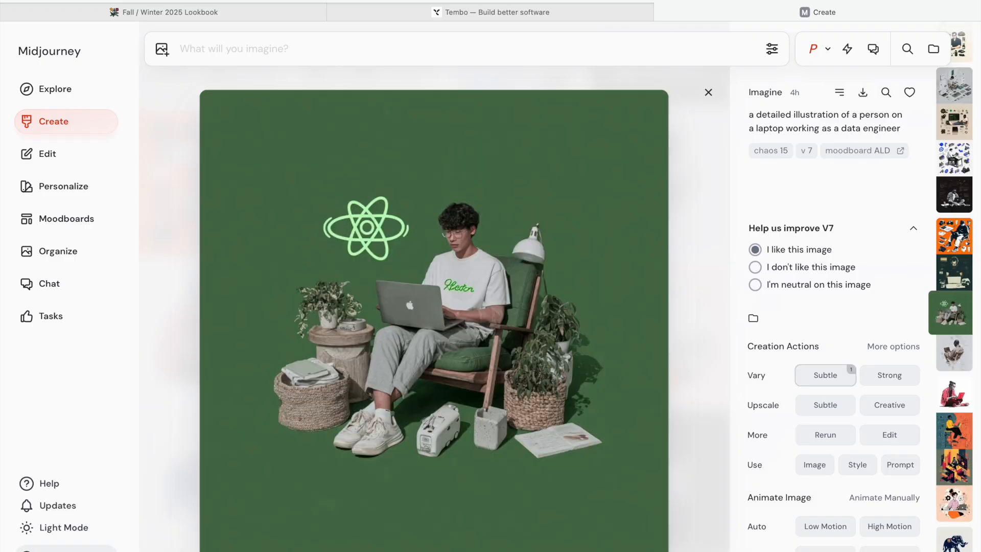
pyautogui.press('Right')
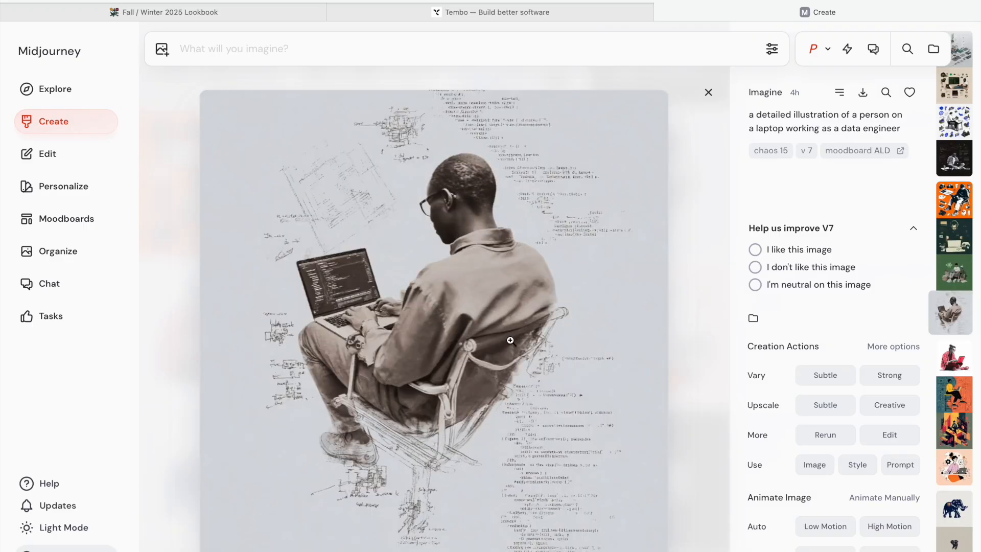
pyautogui.click(709, 93)
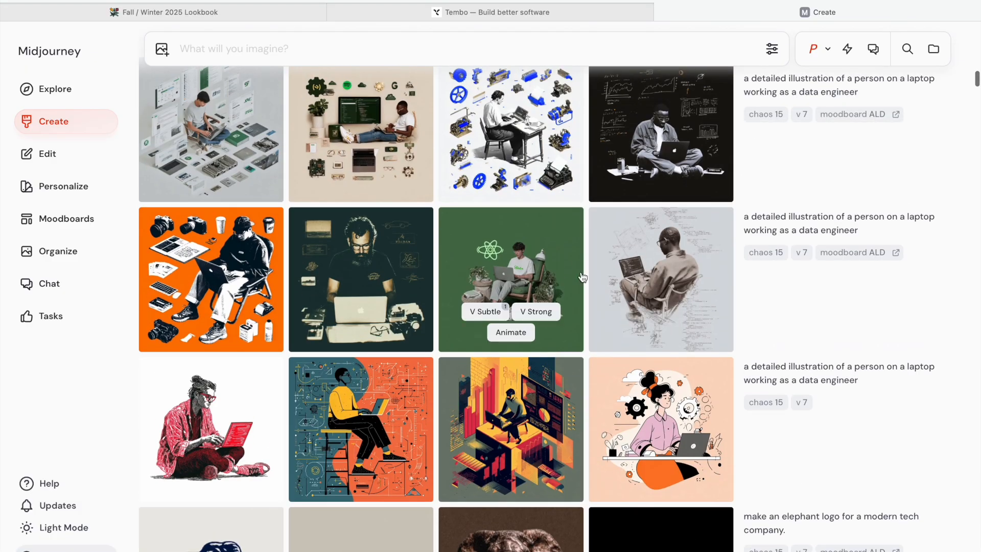
# - Scroll up to an earlier ALD data engineer batch and open the dashboard-style illustration
pyautogui.scroll(3, 583, 277)
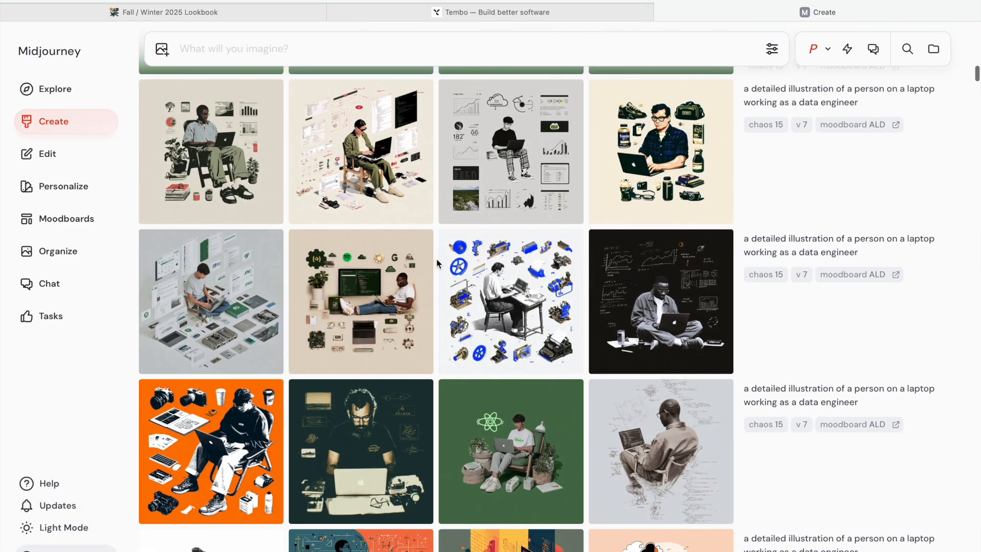
pyautogui.scroll(2, 436, 263)
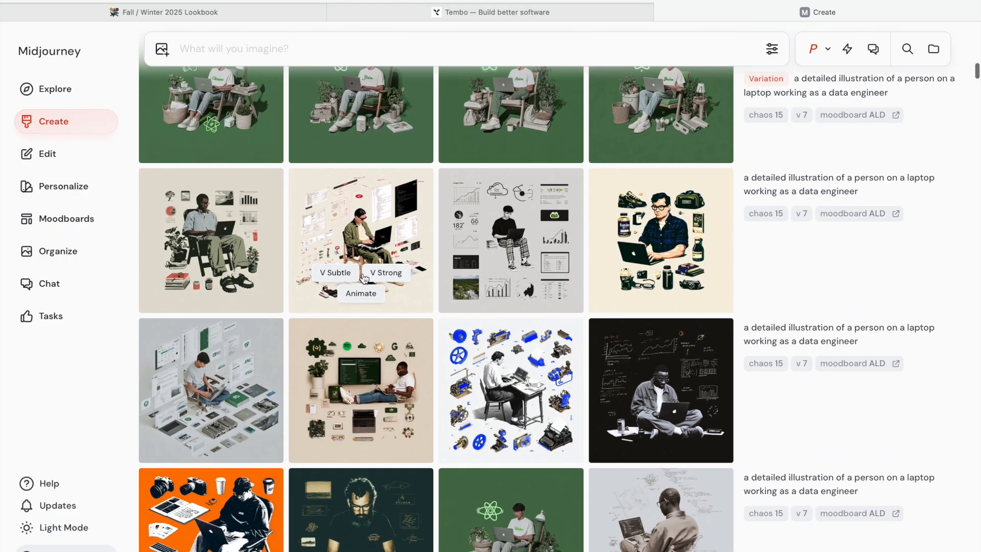
pyautogui.click(451, 283)
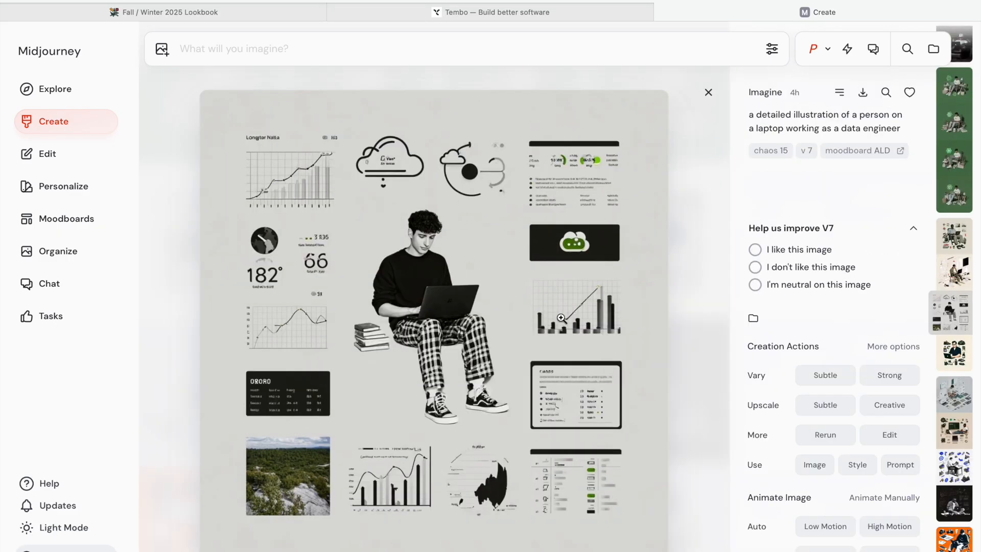
pyautogui.click(708, 92)
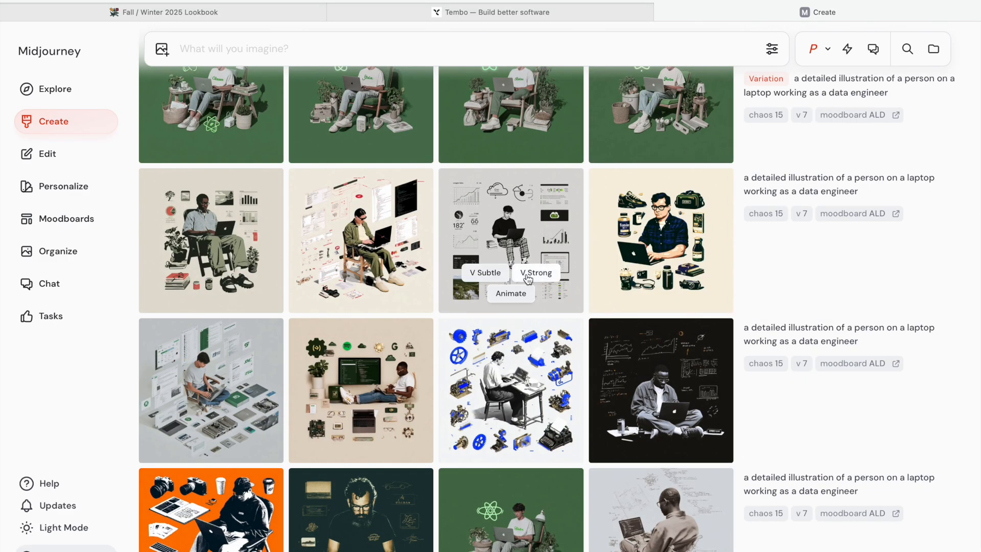
# - Open the green-background data engineer illustration again and scroll up through the newer generations
pyautogui.scroll(3, 526, 279)
pyautogui.scroll(-2, 529, 279)
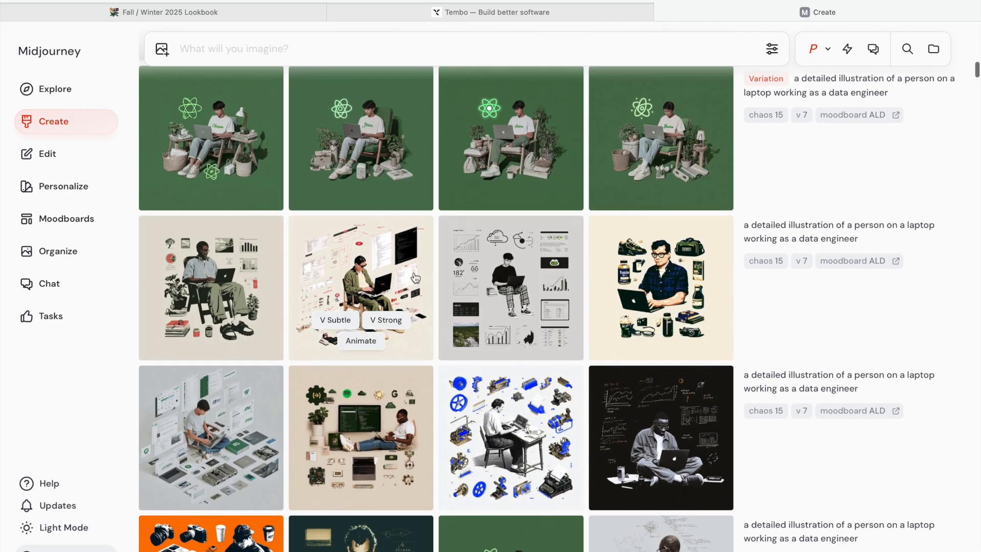
pyautogui.scroll(-3, 360, 332)
pyautogui.scroll(2, 503, 412)
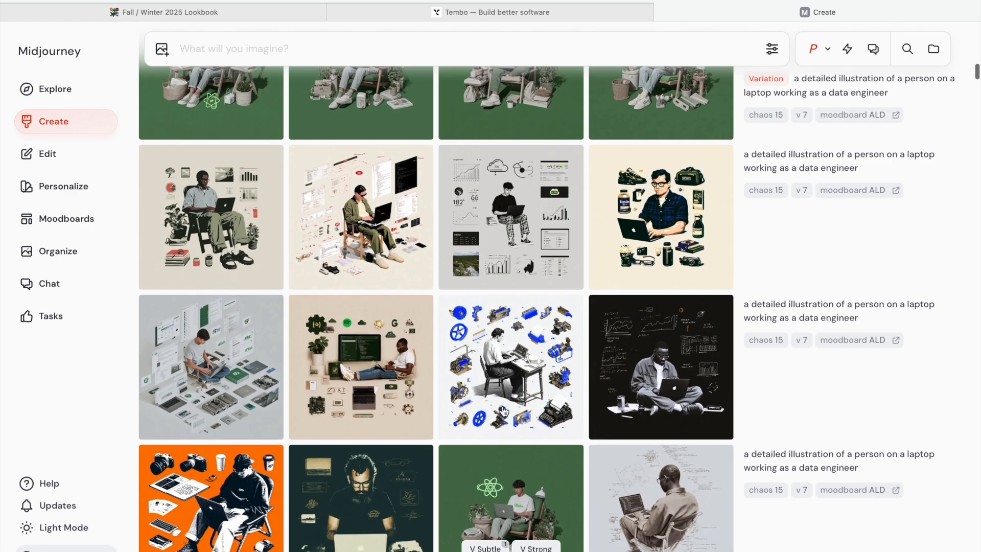
pyautogui.scroll(-3, 504, 412)
pyautogui.scroll(3, 505, 368)
pyautogui.scroll(-3, 501, 373)
pyautogui.click(493, 378)
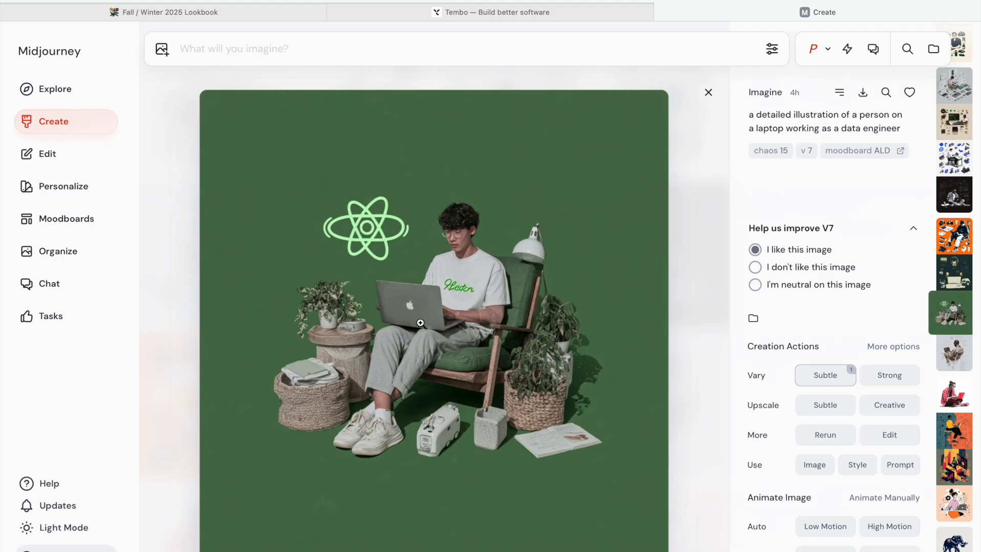
pyautogui.click(709, 95)
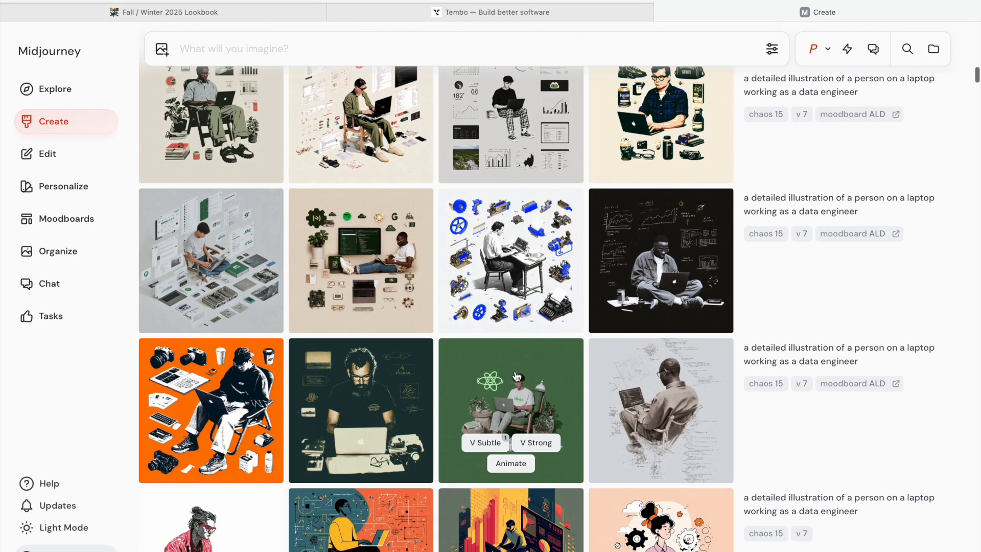
pyautogui.scroll(5, 530, 228)
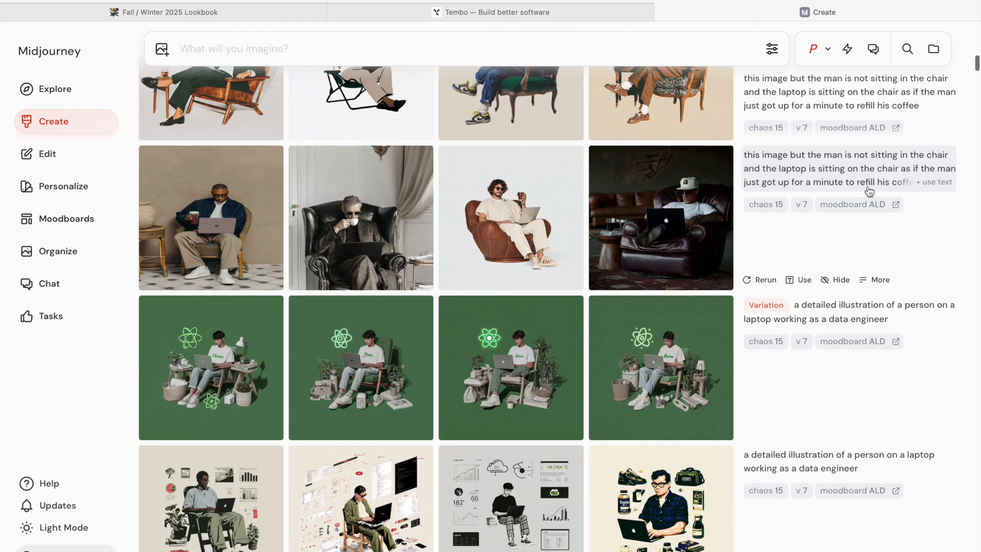
# - Preview the beanbag-chair illustration, then browse the ALD moodboard images and return to the creations
pyautogui.click(482, 200)
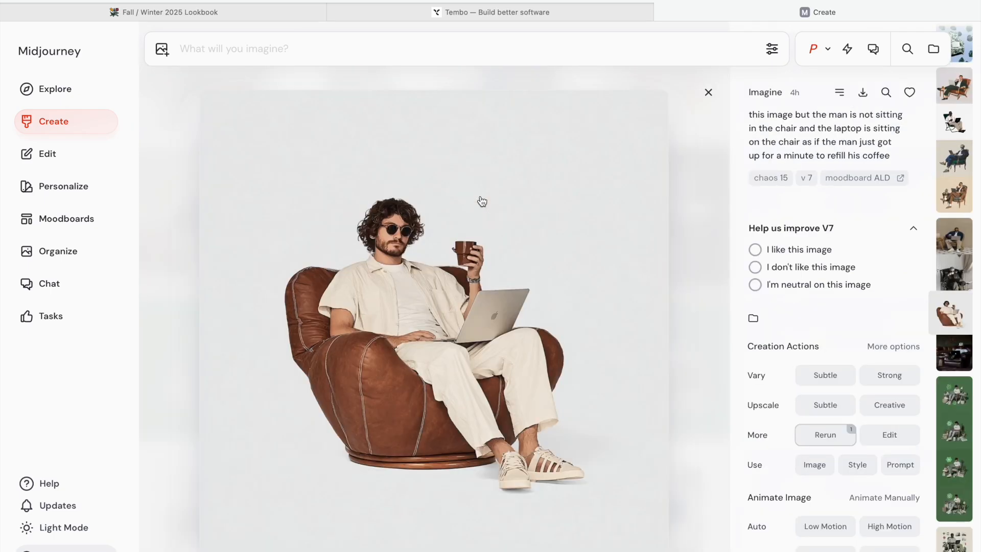
pyautogui.click(707, 92)
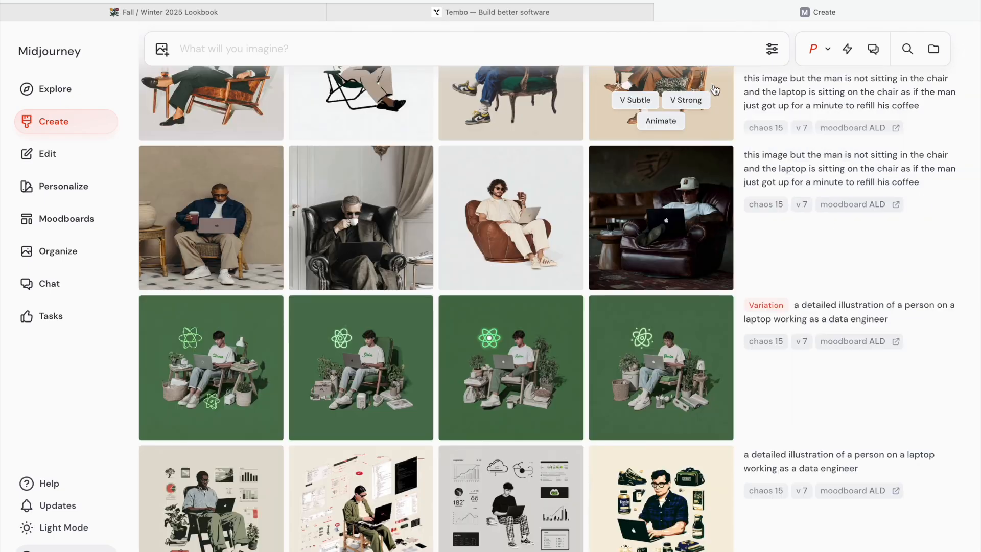
pyautogui.click(61, 220)
pyautogui.click(306, 286)
pyautogui.scroll(-8, 500, 406)
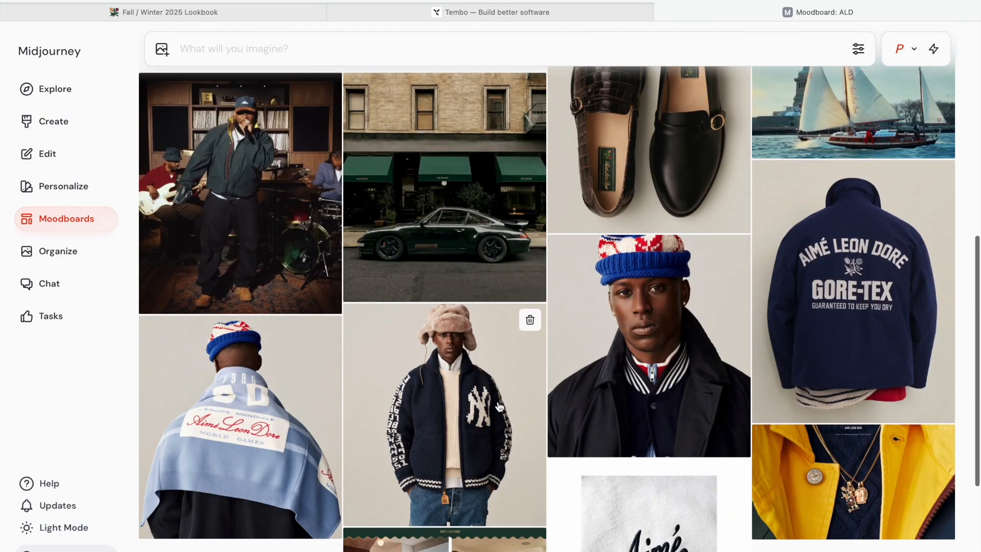
pyautogui.scroll(-5, 499, 407)
pyautogui.click(54, 121)
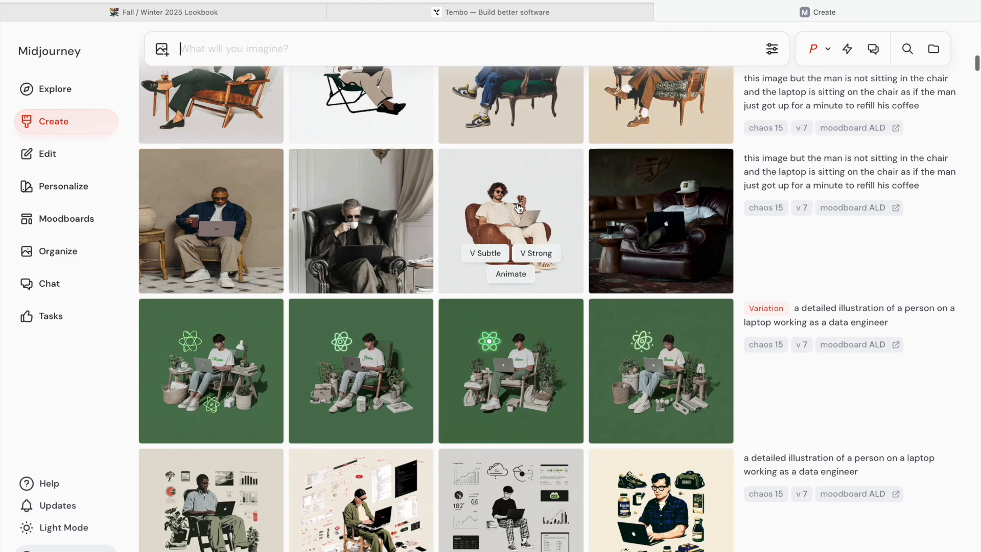
# - Reopen the beanbag-chair image, then open the folding-chair illustration above it and view it full size
pyautogui.click(497, 180)
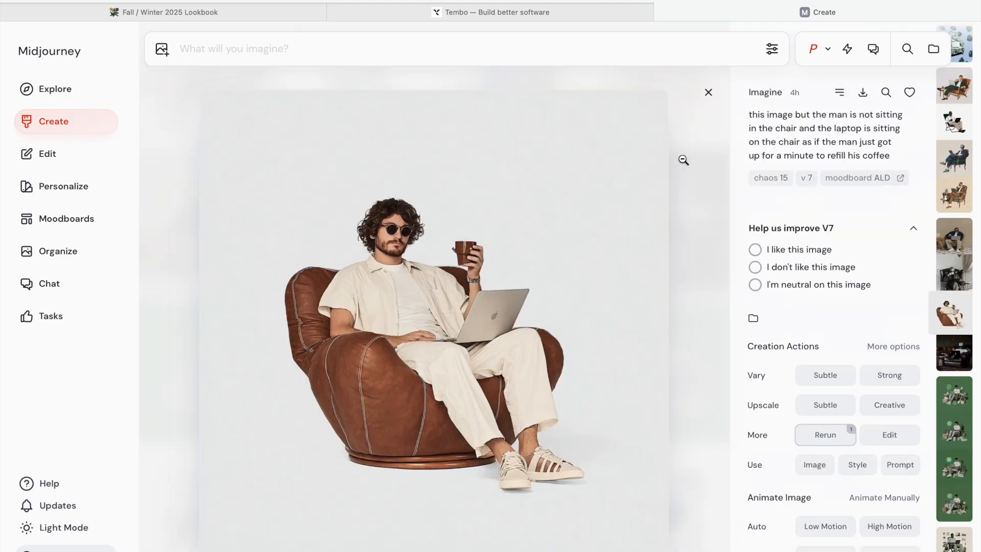
pyautogui.click(708, 92)
pyautogui.scroll(1, 518, 251)
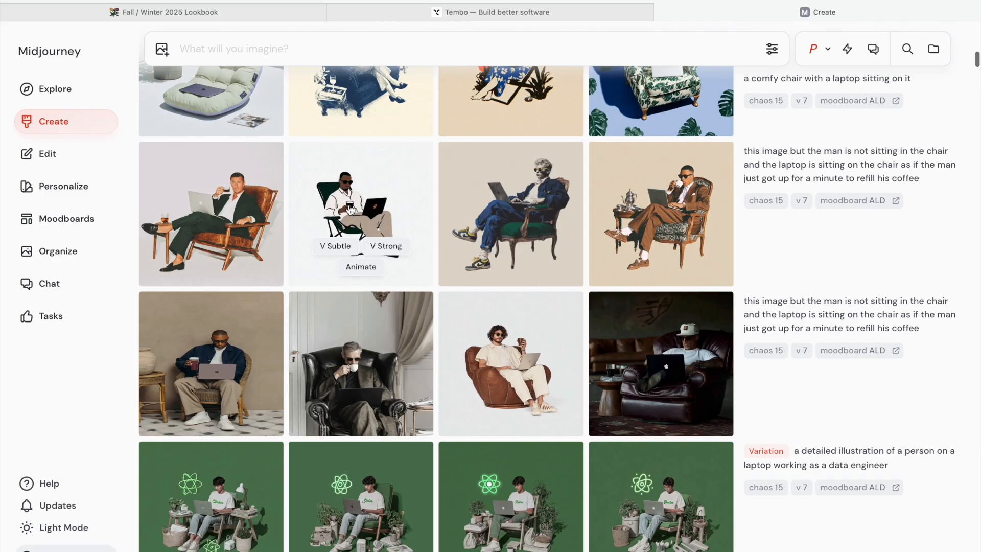
pyautogui.click(367, 219)
pyautogui.click(440, 295)
pyautogui.scroll(4, 517, 276)
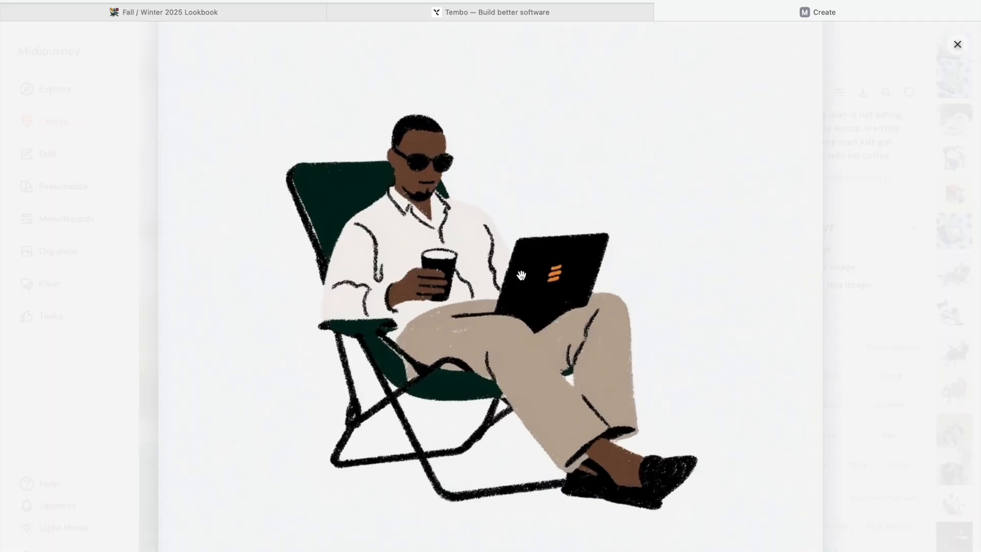
pyautogui.scroll(-3, 513, 290)
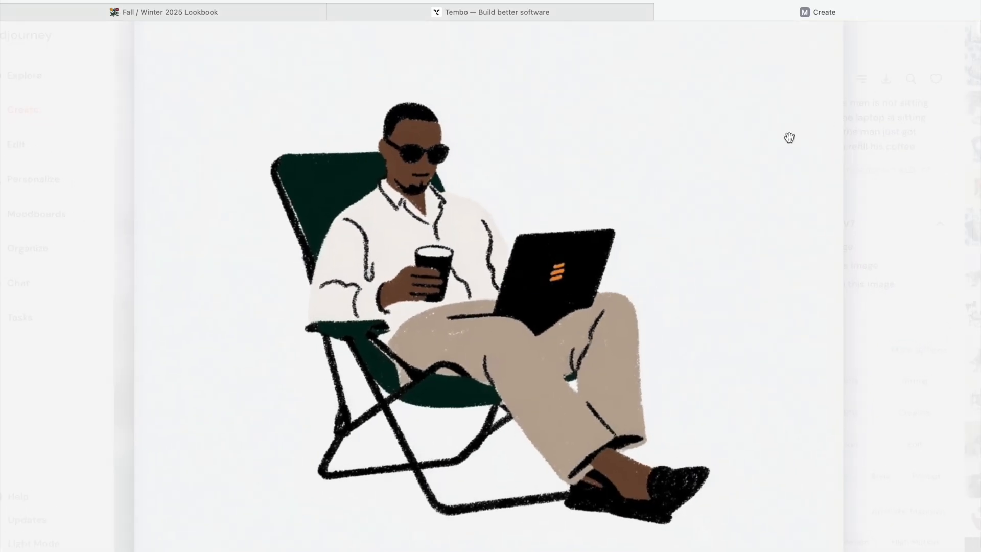
pyautogui.click(956, 45)
pyautogui.click(709, 93)
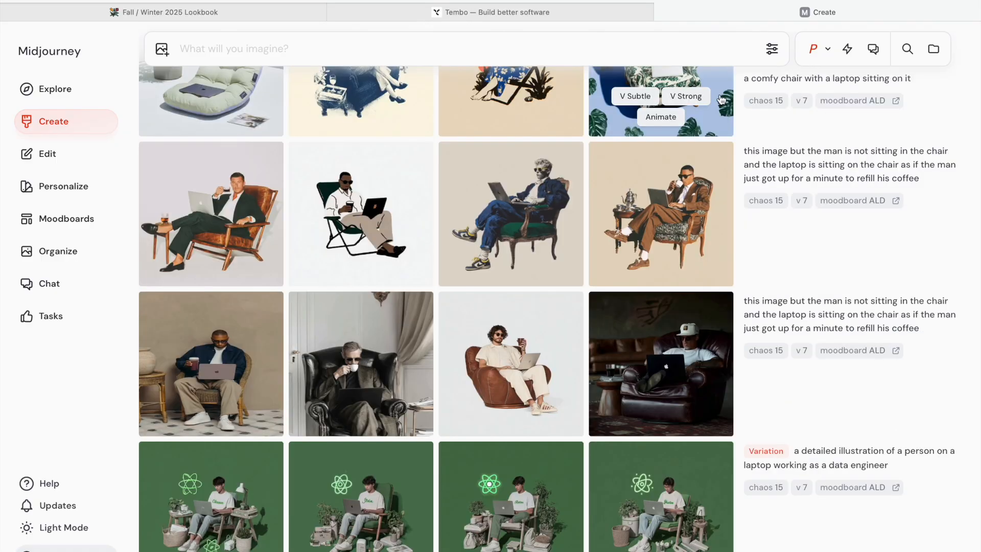
# - Scroll up through the empty-chair generations and open the navy floral armchair image
pyautogui.scroll(3, 463, 245)
pyautogui.scroll(2, 462, 245)
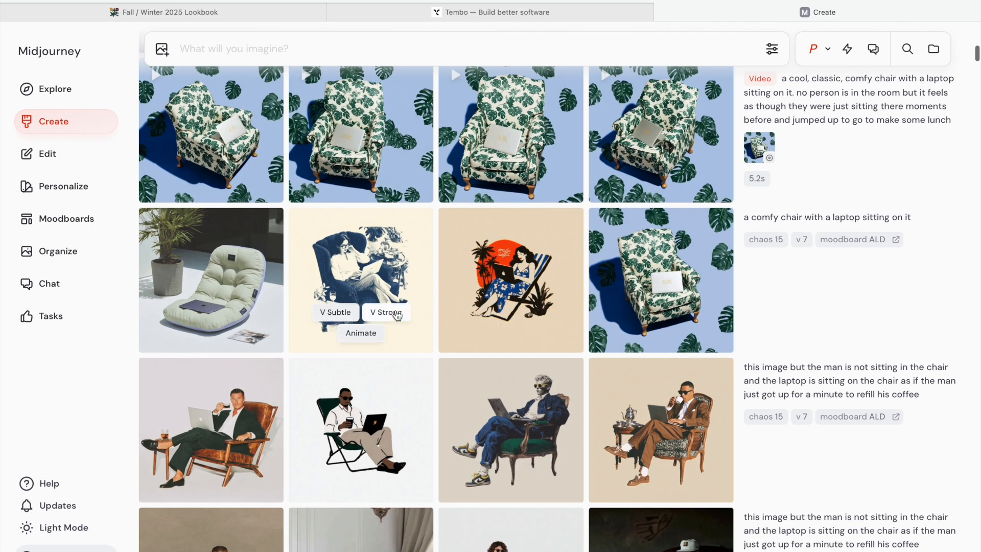
pyautogui.scroll(-2, 458, 246)
pyautogui.scroll(8, 429, 296)
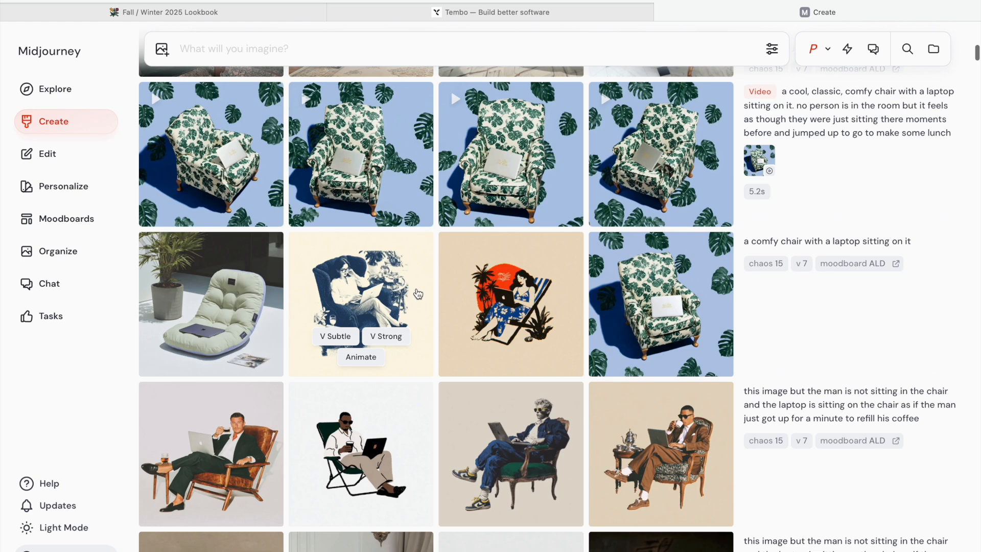
pyautogui.scroll(-1, 429, 319)
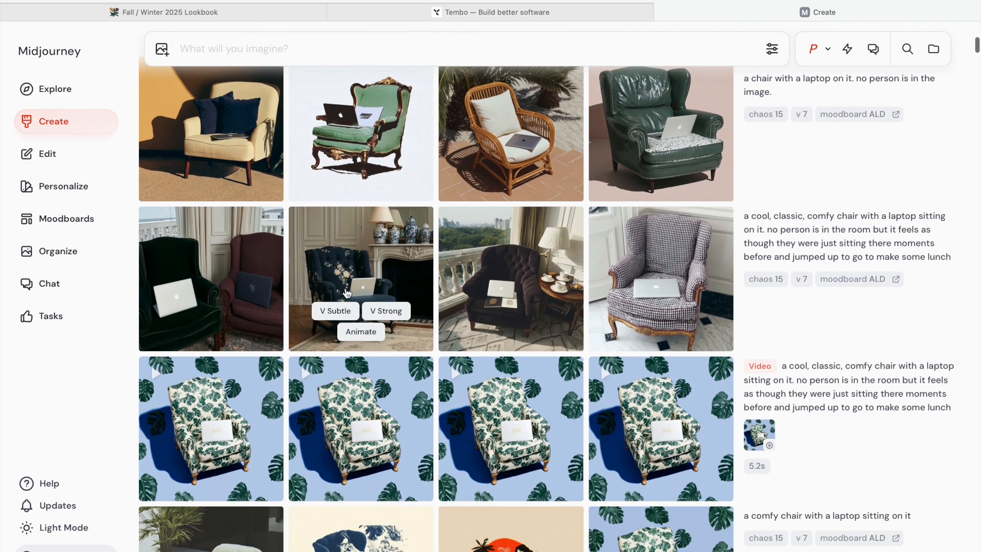
pyautogui.click(329, 277)
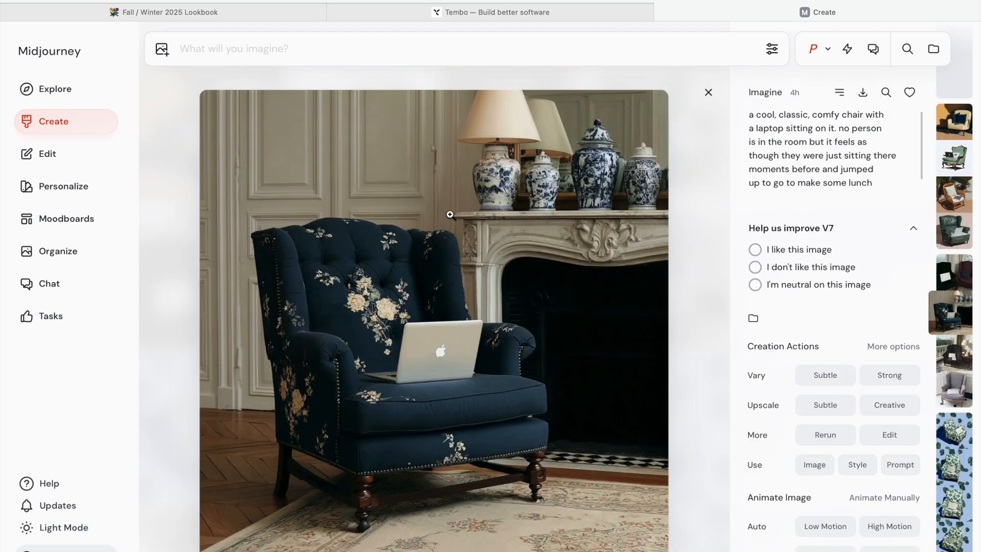
pyautogui.click(709, 94)
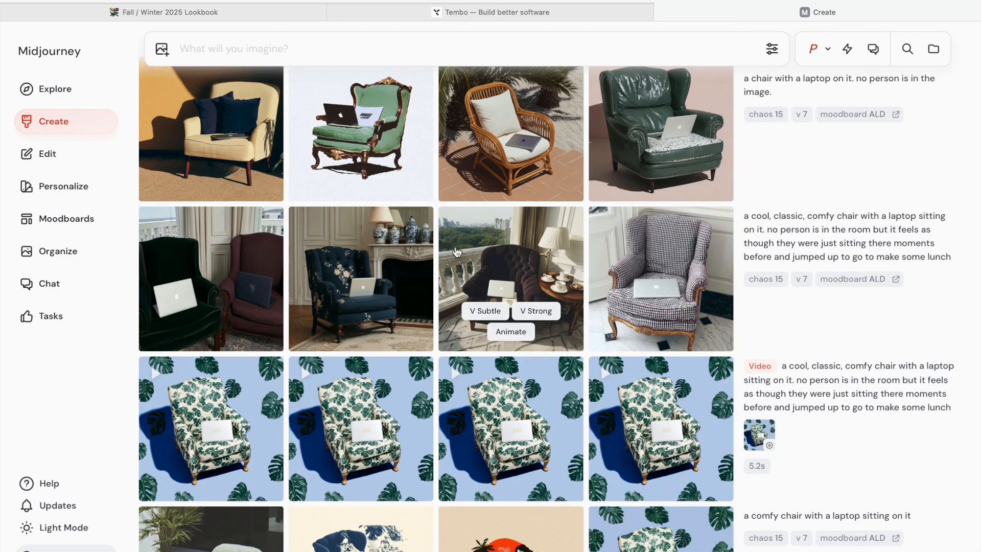
pyautogui.scroll(1, 436, 237)
pyautogui.scroll(10, 436, 237)
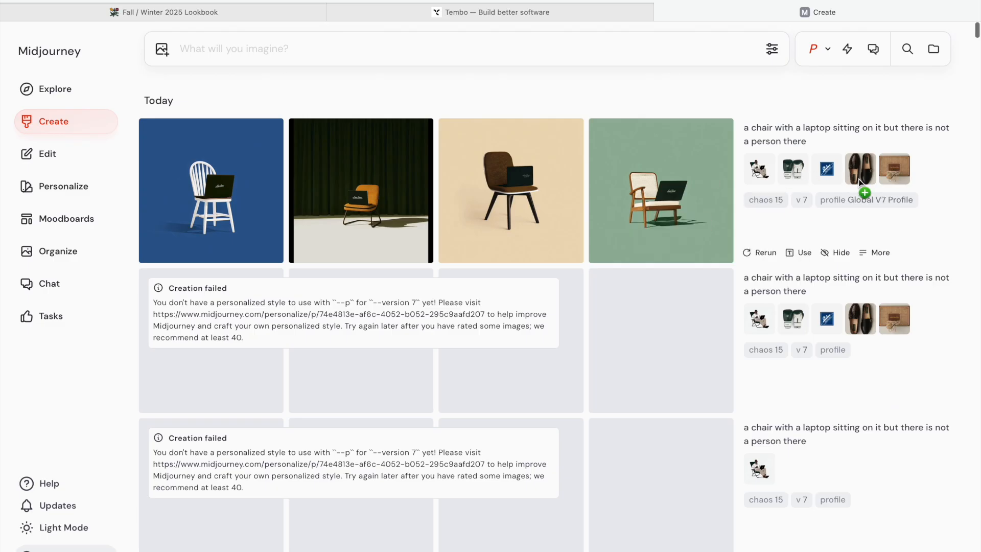
# - Add the folding-chair reference from the latest chair prompt as an image prompt and preview it
pyautogui.click(754, 173)
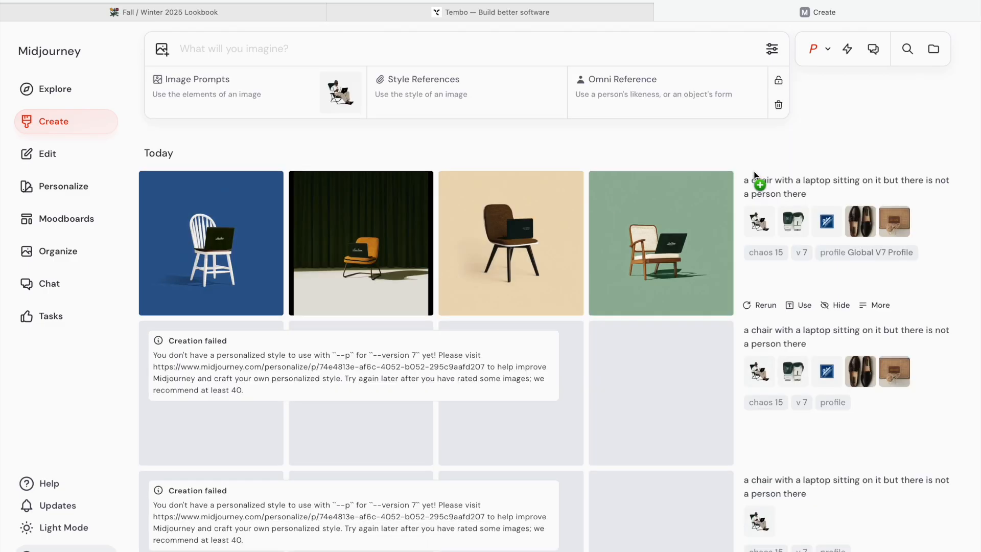
pyautogui.click(340, 101)
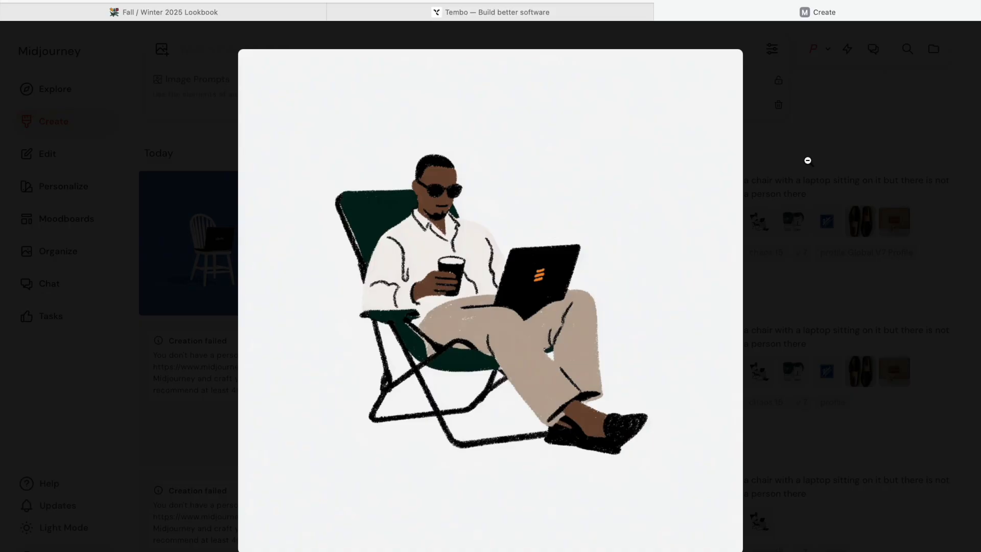
pyautogui.click(812, 227)
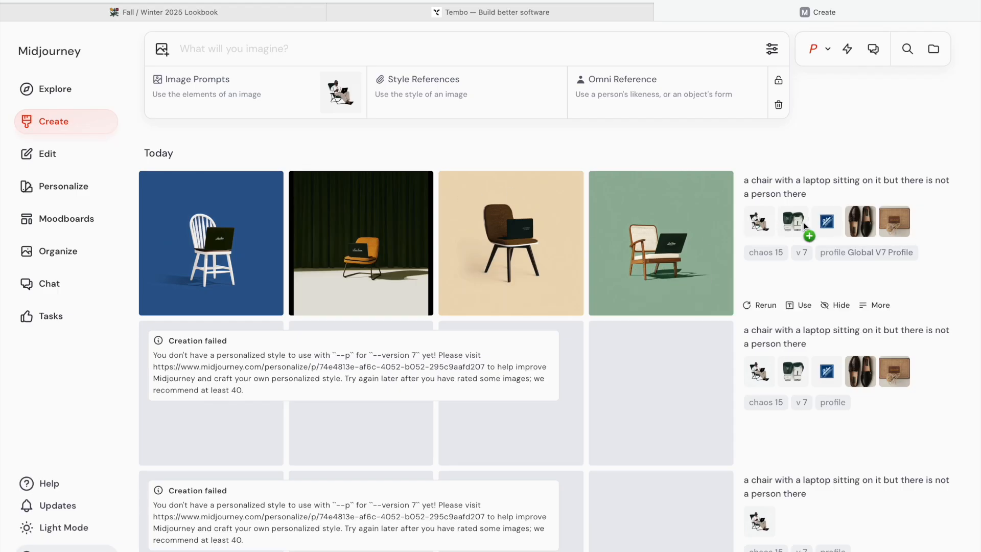
# - Open the blue-background chair image, then scroll through the neighbouring chair and failed batches
pyautogui.click(233, 213)
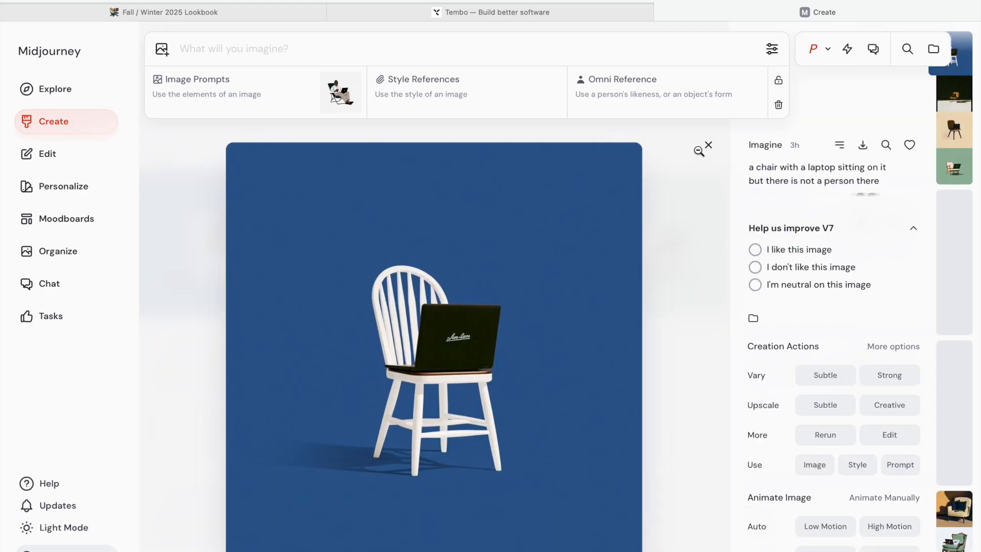
pyautogui.click(688, 155)
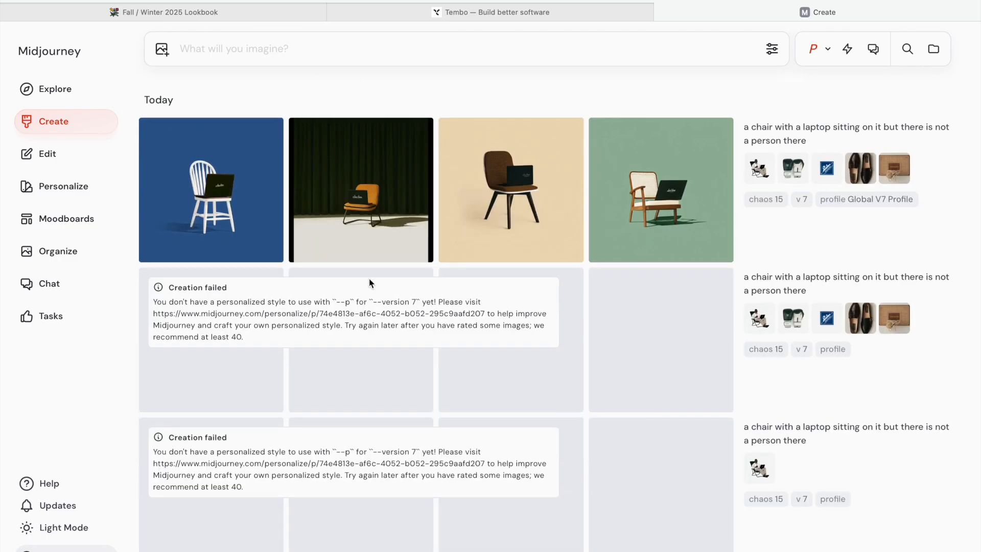
pyautogui.scroll(-6, 369, 278)
pyautogui.scroll(6, 369, 278)
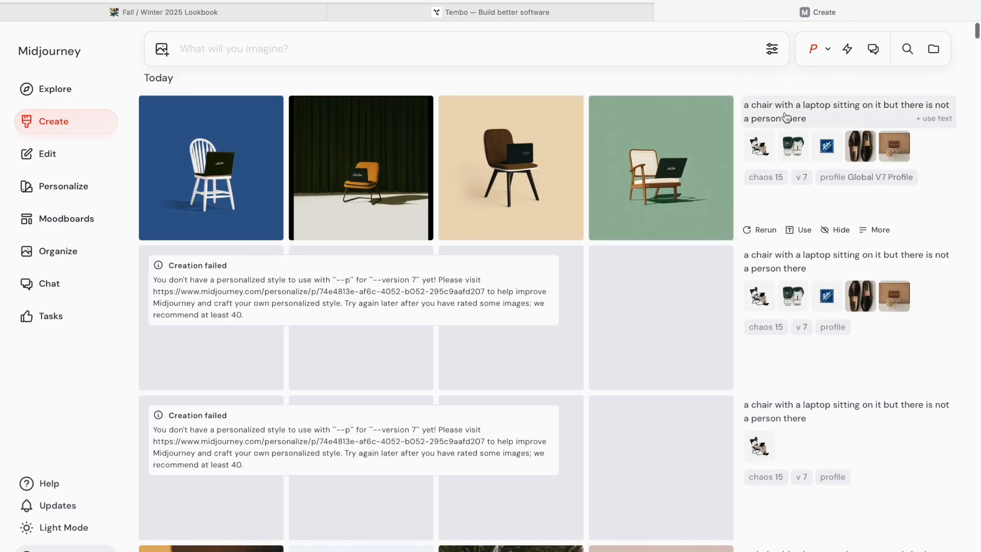
pyautogui.scroll(-2, 794, 320)
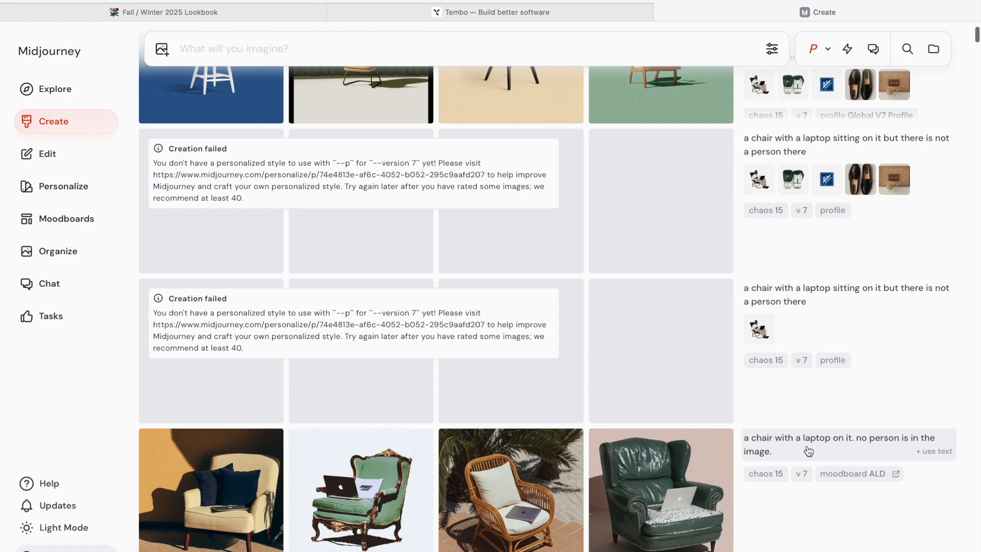
pyautogui.scroll(3, 797, 440)
pyautogui.scroll(-2, 484, 230)
pyautogui.scroll(-4, 484, 230)
pyautogui.scroll(6, 347, 347)
# - Open the blue-chair result and step through the four chair images with the laptop logo
pyautogui.click(227, 198)
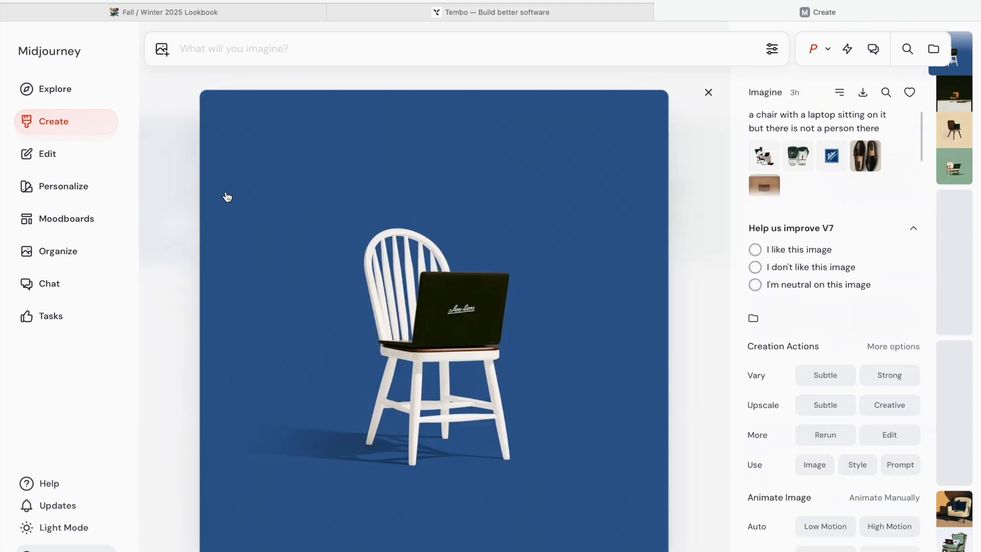
pyautogui.press('Down')
pyautogui.press('Down')
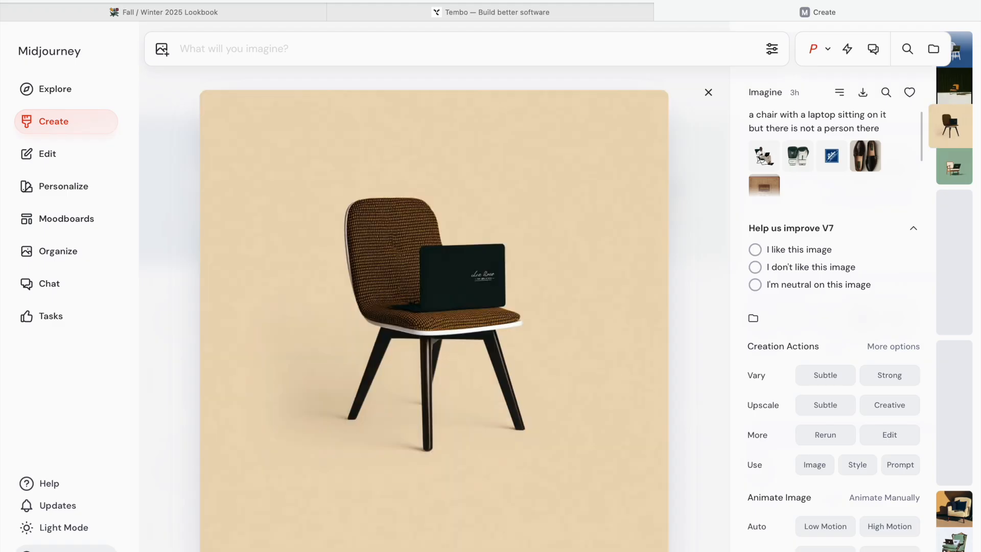
pyautogui.press('Down')
pyautogui.press('Down')
pyautogui.press('Up')
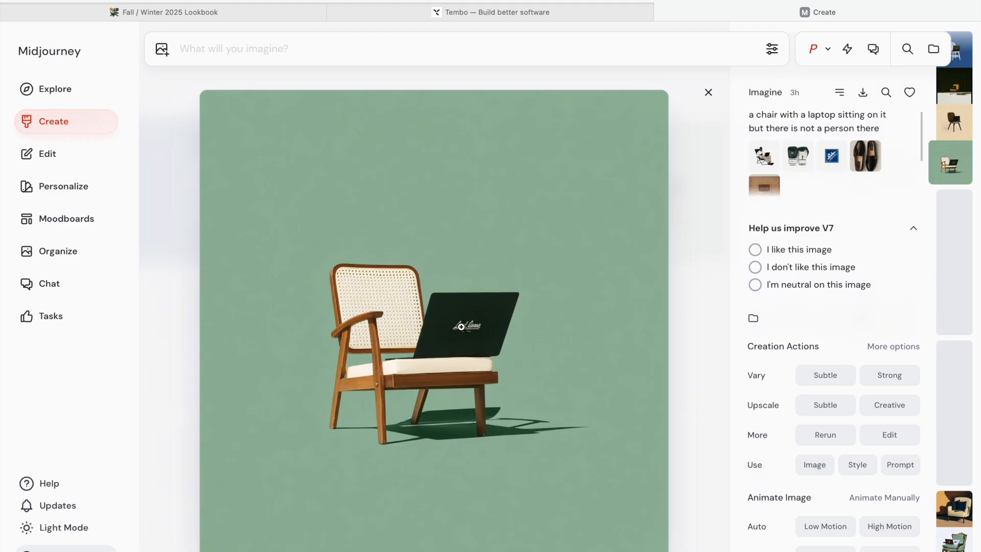
pyautogui.click(708, 92)
# - Open the black-background Tembo script wordmark and zoom in on it
pyautogui.scroll(-15, 631, 332)
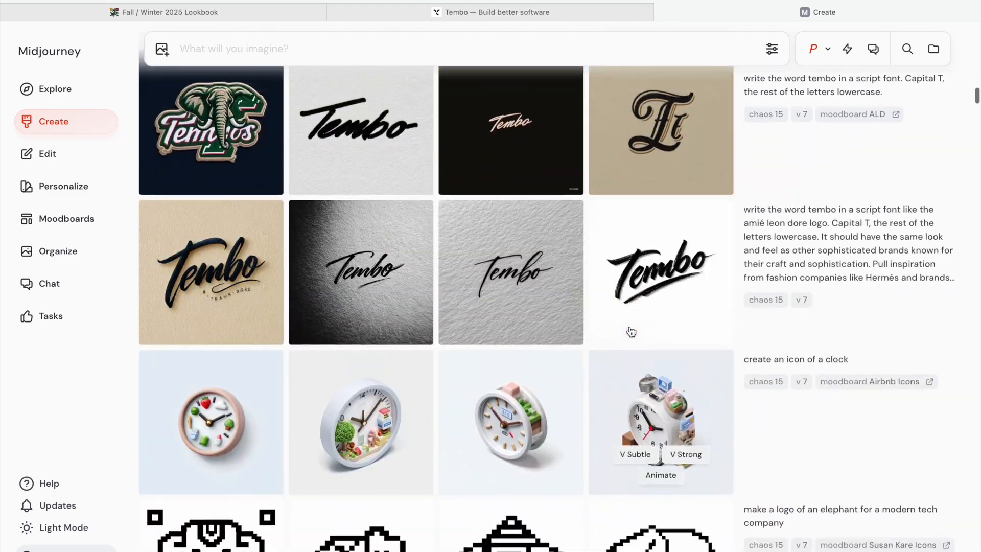
pyautogui.scroll(2, 628, 328)
pyautogui.click(514, 152)
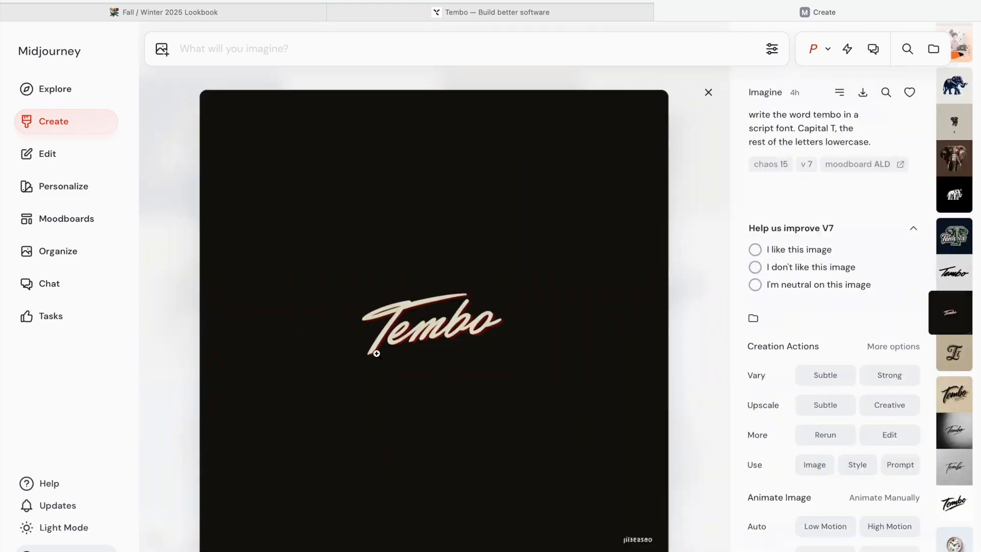
pyautogui.click(421, 330)
pyautogui.click(523, 307)
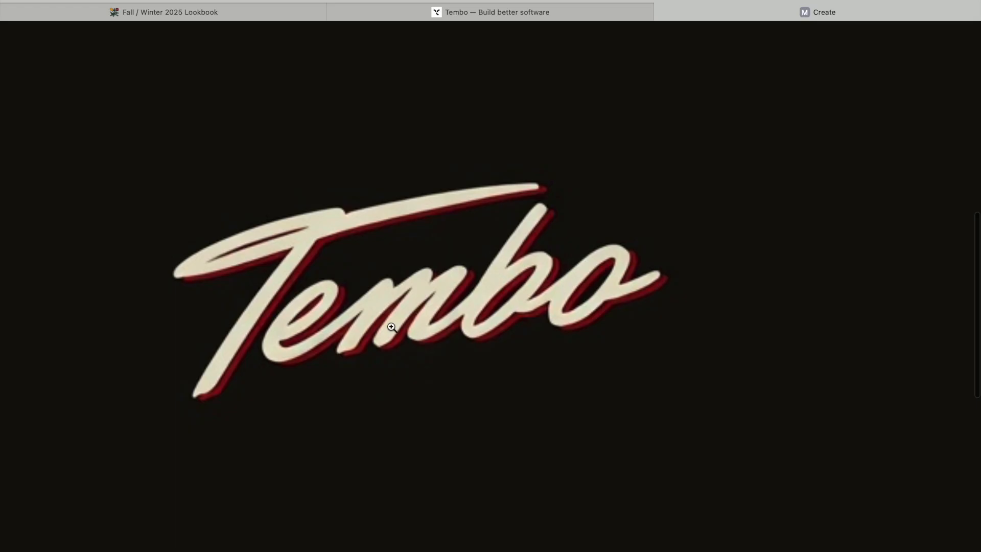